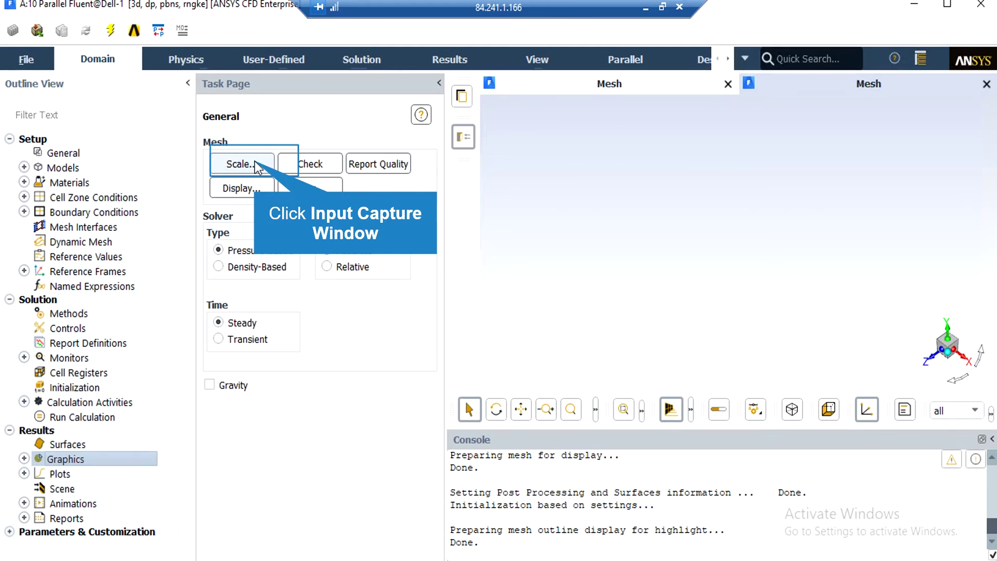
Step: Review the domain extents in the mesh scaling settings, and run the mesh check and quality report
click(255, 164)
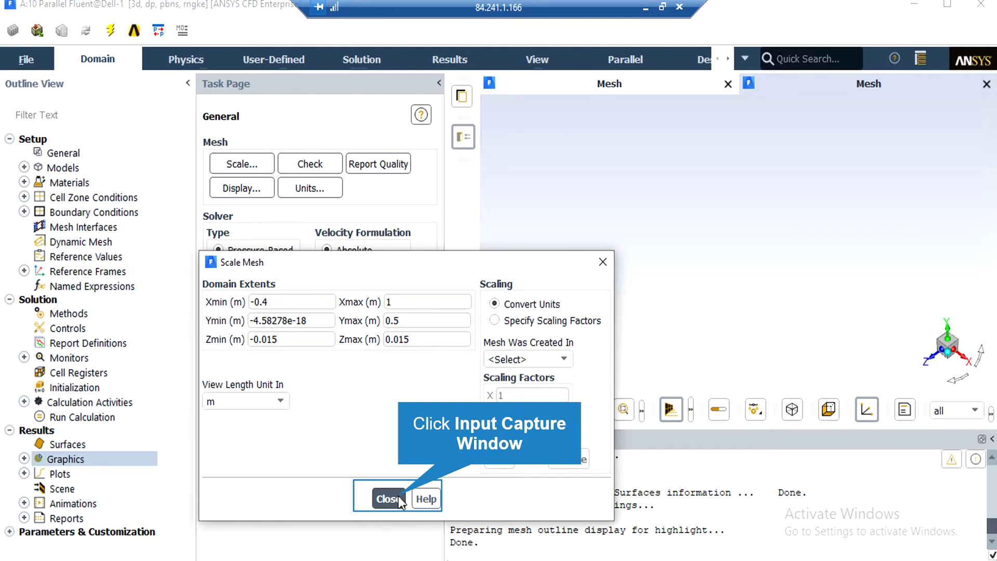
click(388, 499)
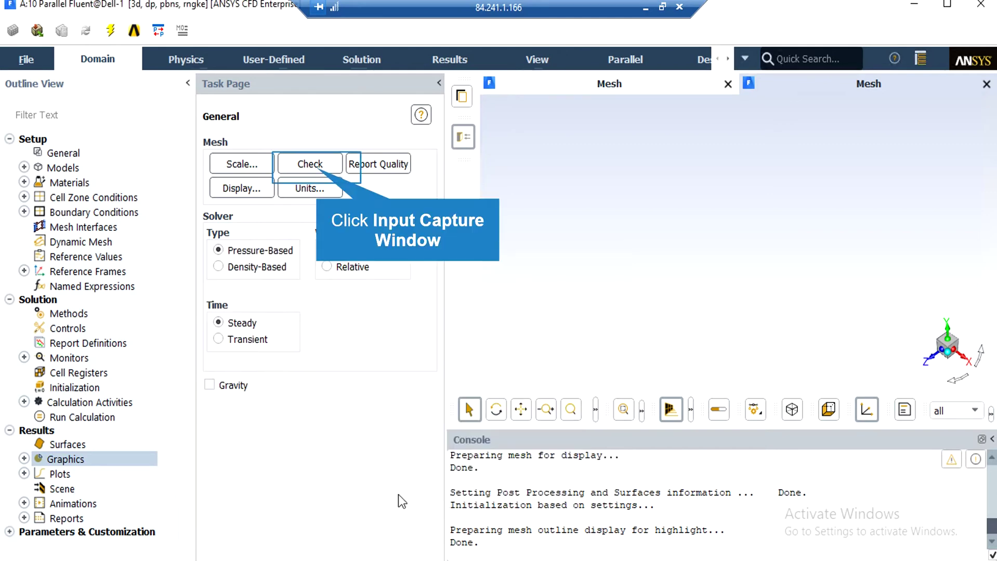
click(316, 168)
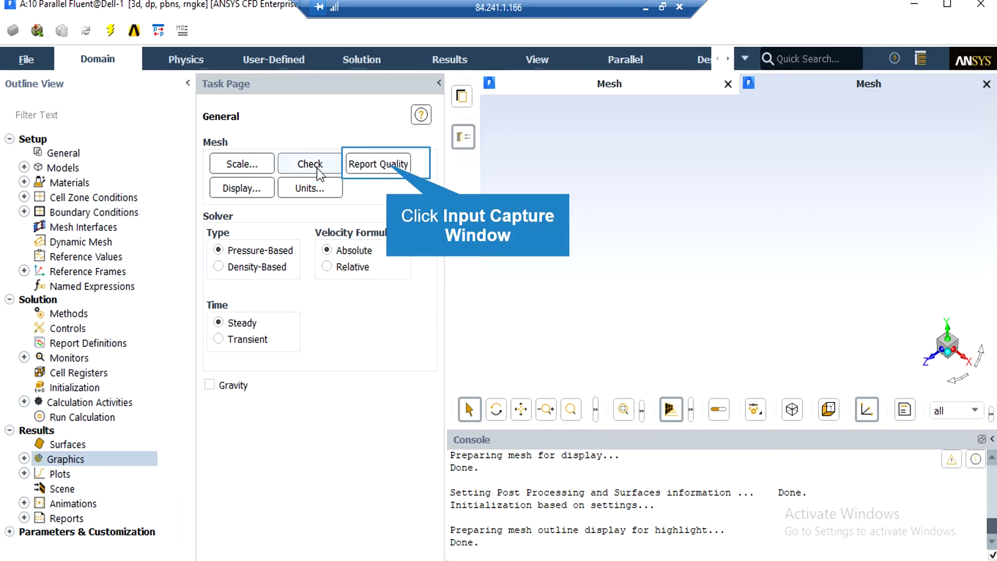
click(388, 165)
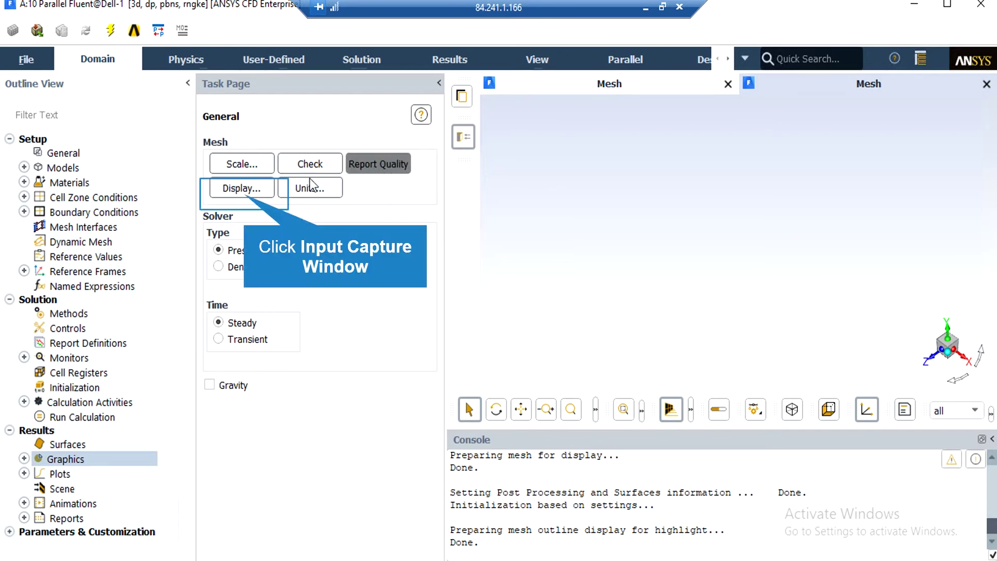
Step: Display the mesh faces on the preselected surfaces
click(242, 189)
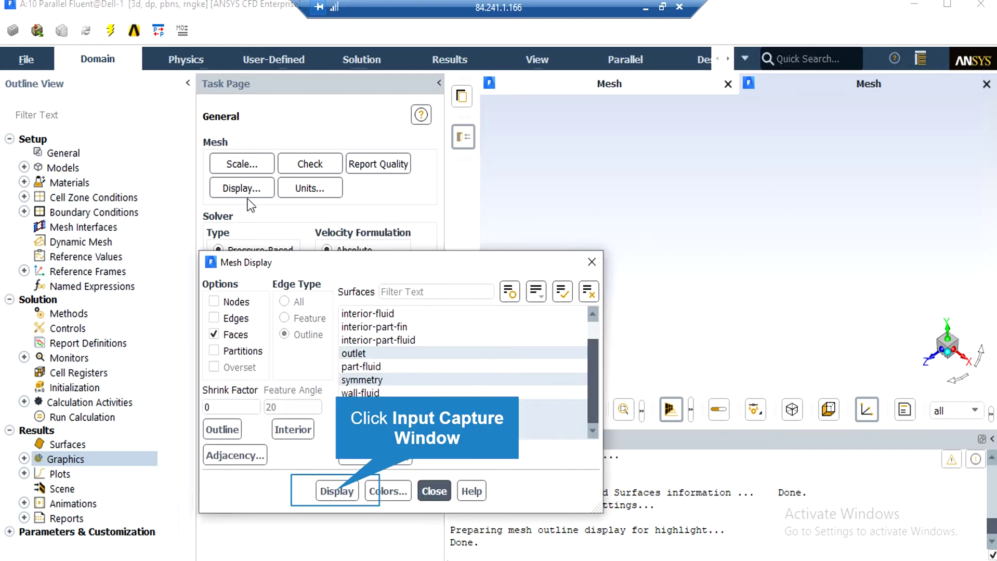
click(336, 491)
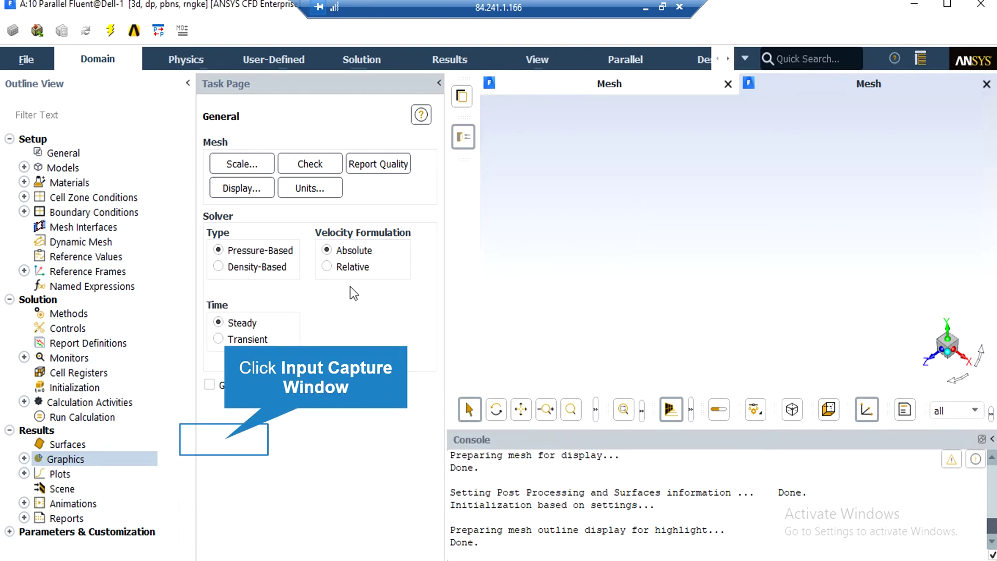
click(225, 440)
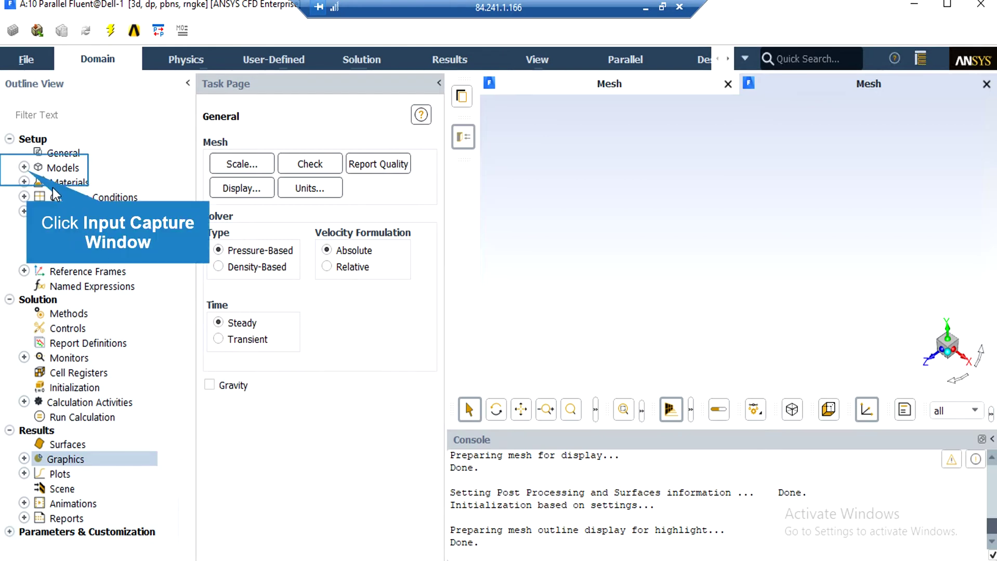
Step: Confirm the energy equation as enabled and open the viscous model settings
click(60, 167)
double_click(77, 200)
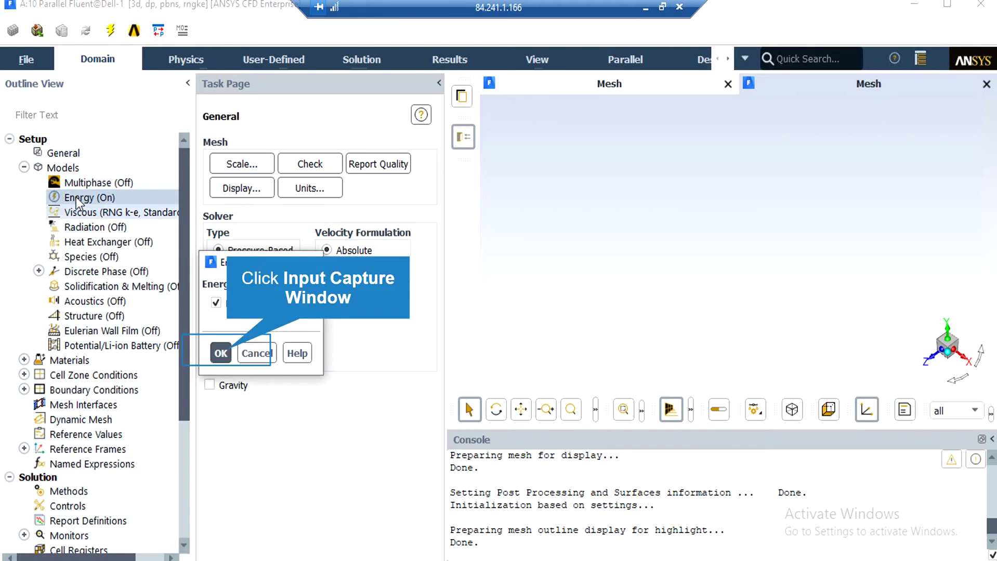
click(227, 350)
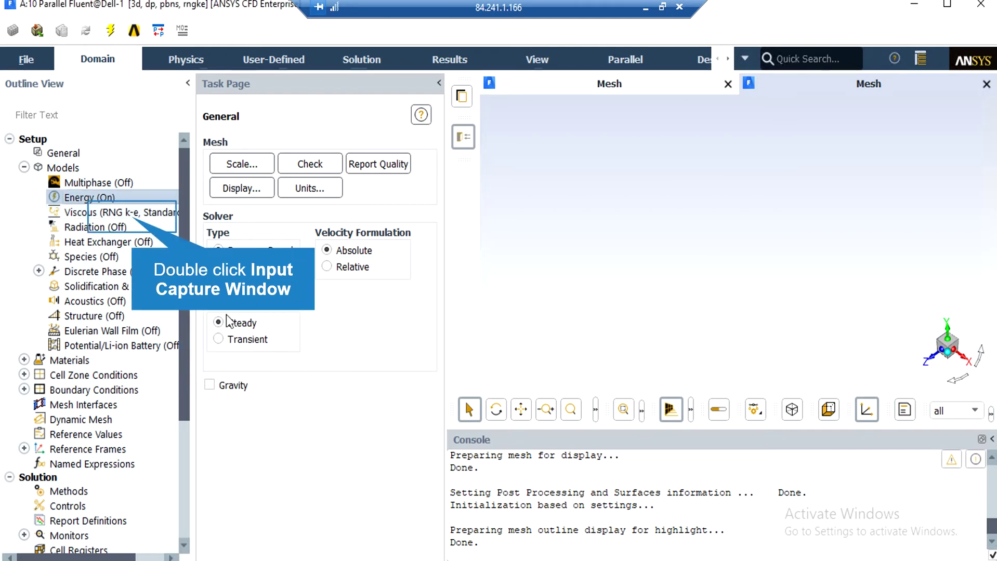
double_click(124, 212)
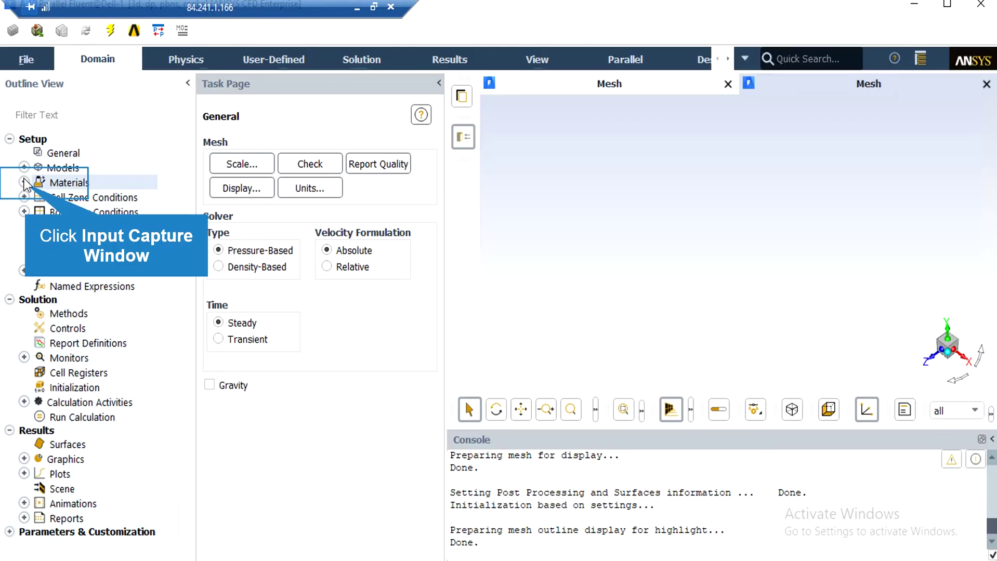
Step: Create a new solid material and browse the solid materials in the Fluent database
click(24, 182)
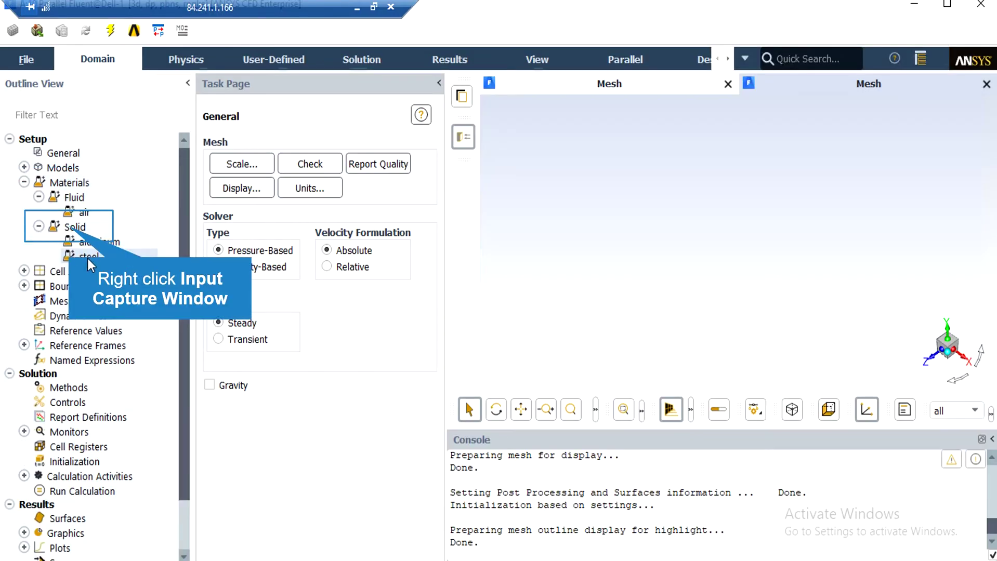
right_click(72, 229)
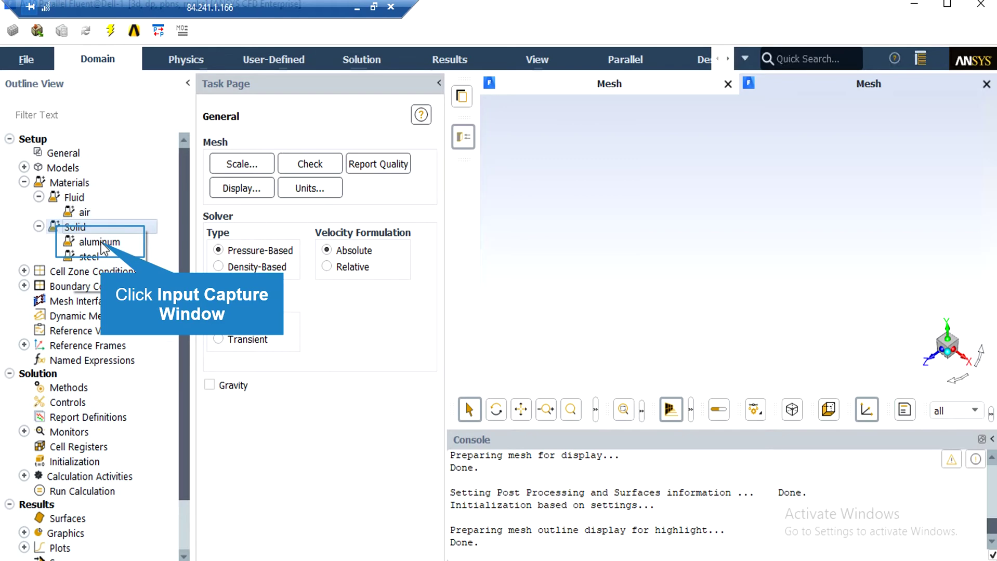
double_click(102, 249)
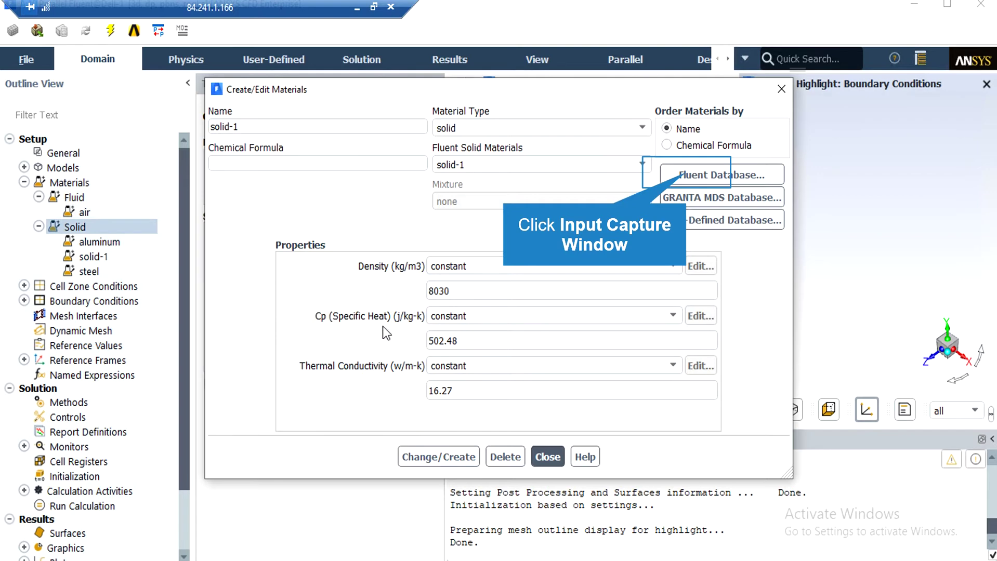
click(690, 177)
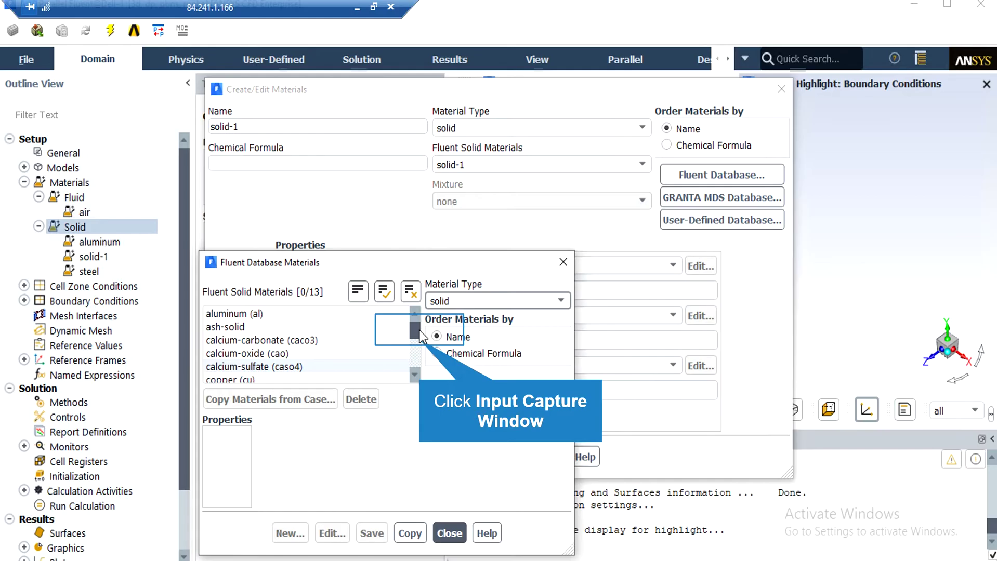
scroll(420, 330, down, 3)
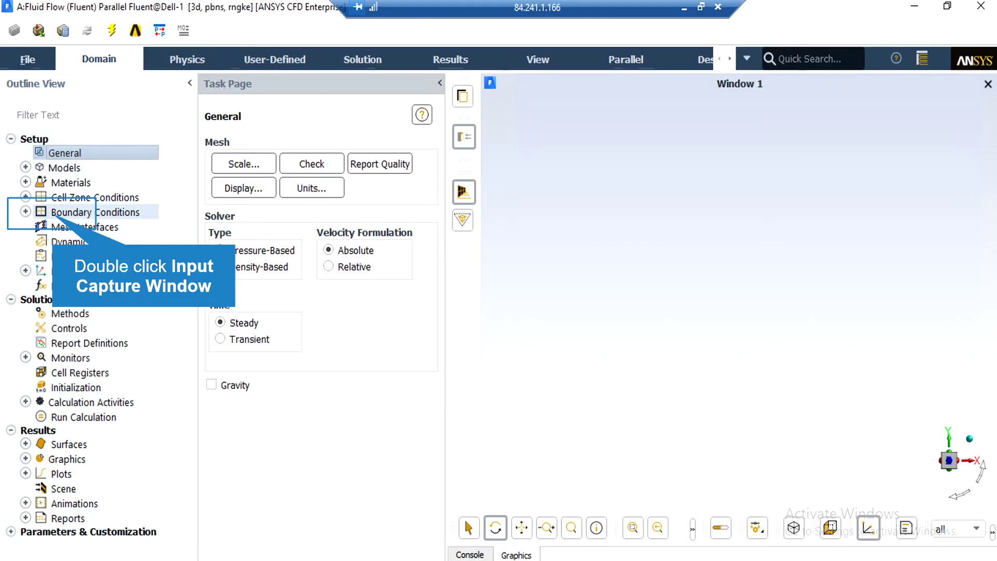
Step: Review the boundary condition settings of the velocity inlet and the pressure outlet
double_click(95, 212)
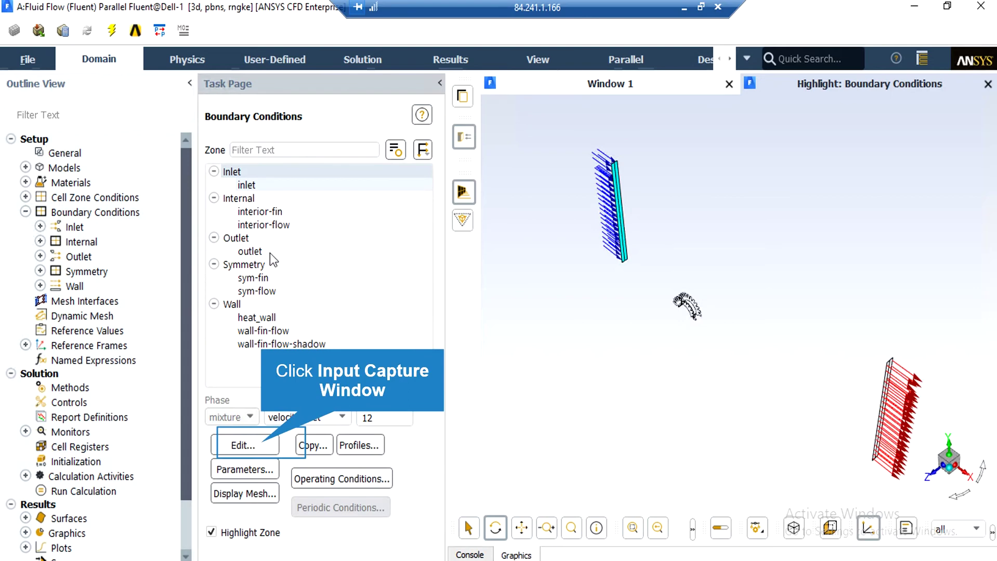
click(264, 446)
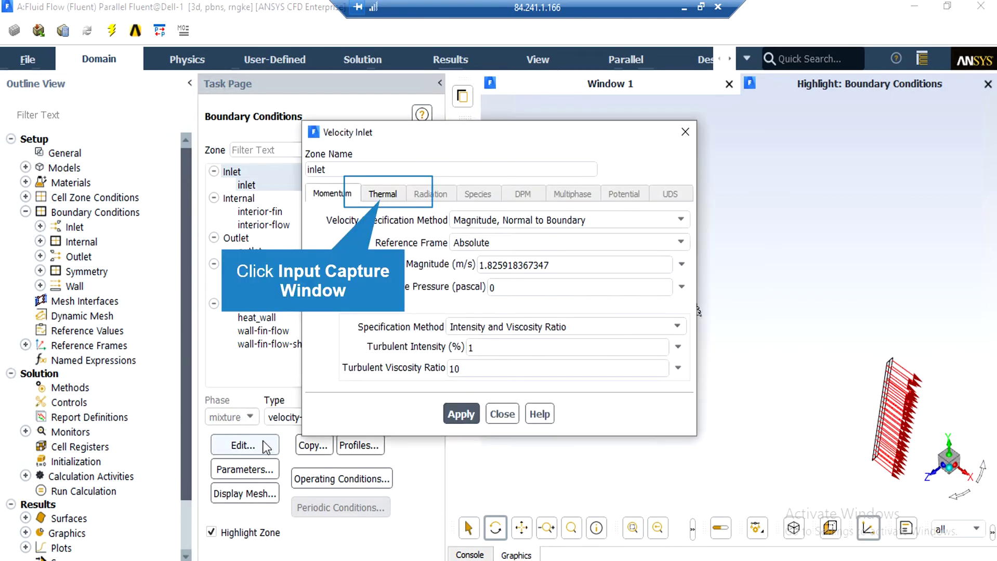
click(502, 415)
click(249, 251)
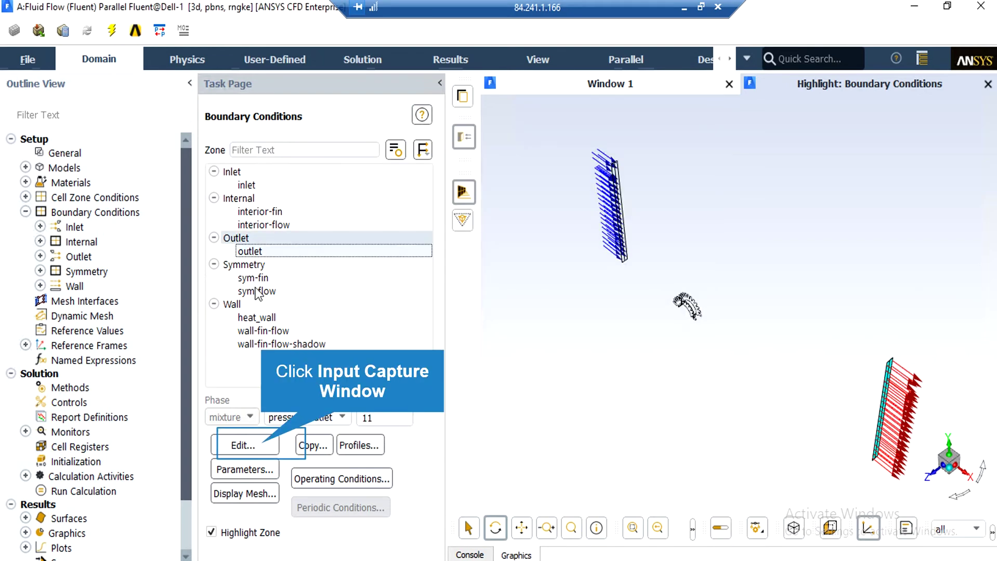
click(262, 445)
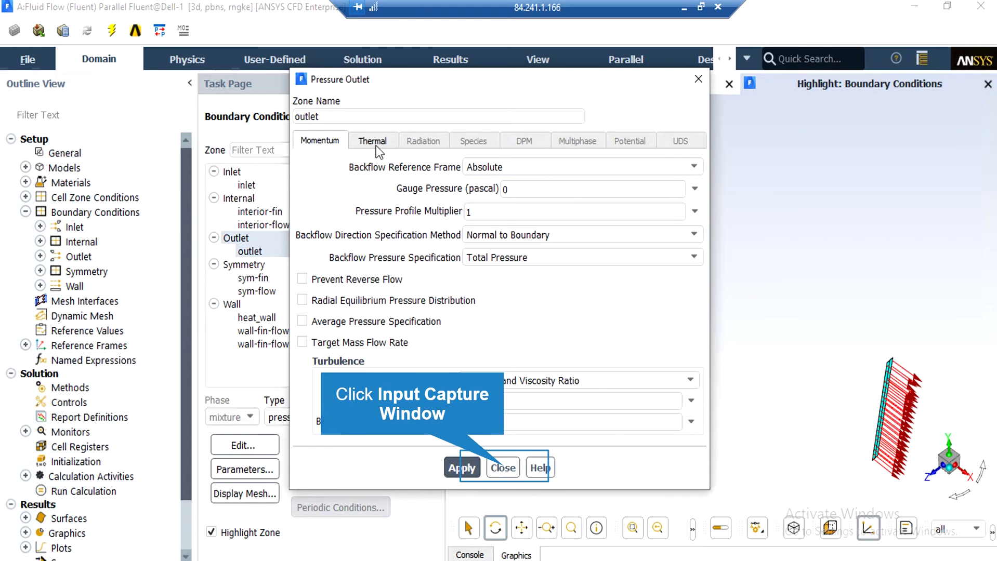
click(503, 469)
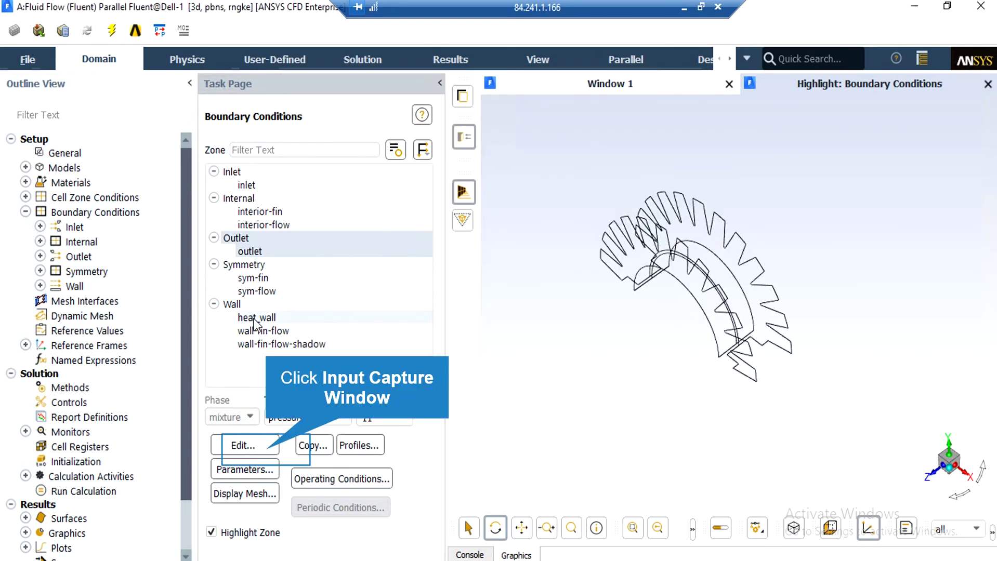
Step: Review the thermal boundary conditions of the heat_wall and wall-fin-flow walls
click(268, 447)
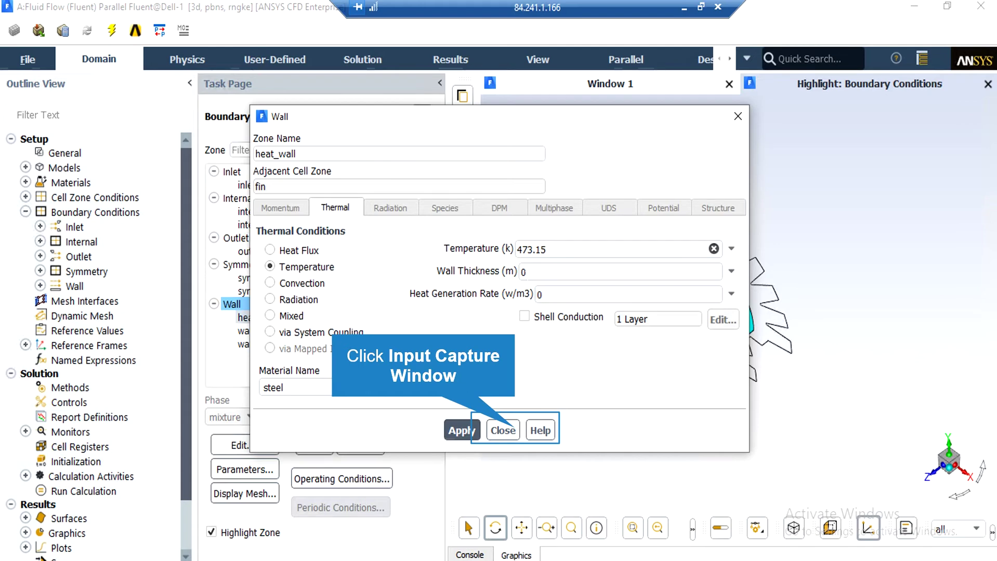
click(515, 428)
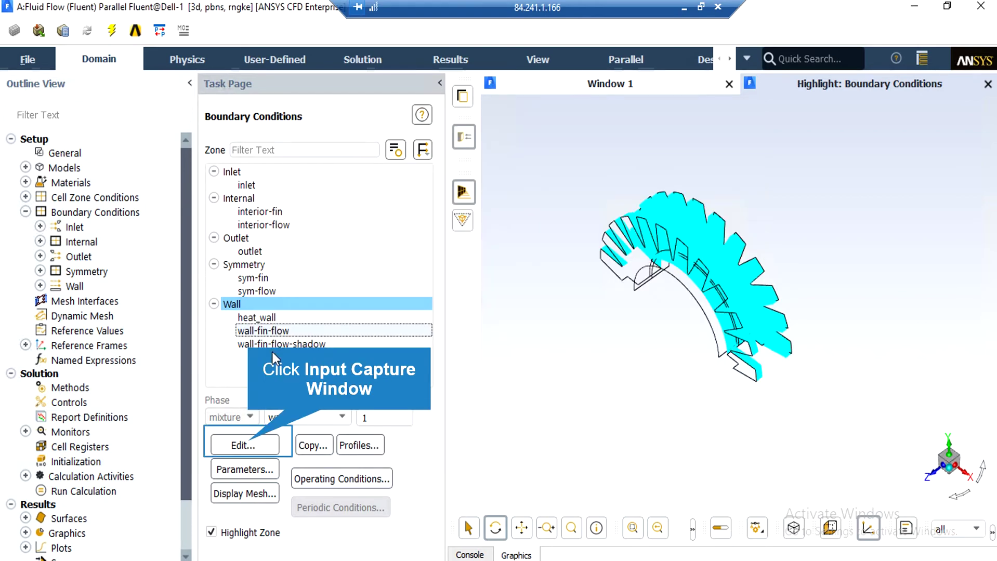
click(250, 446)
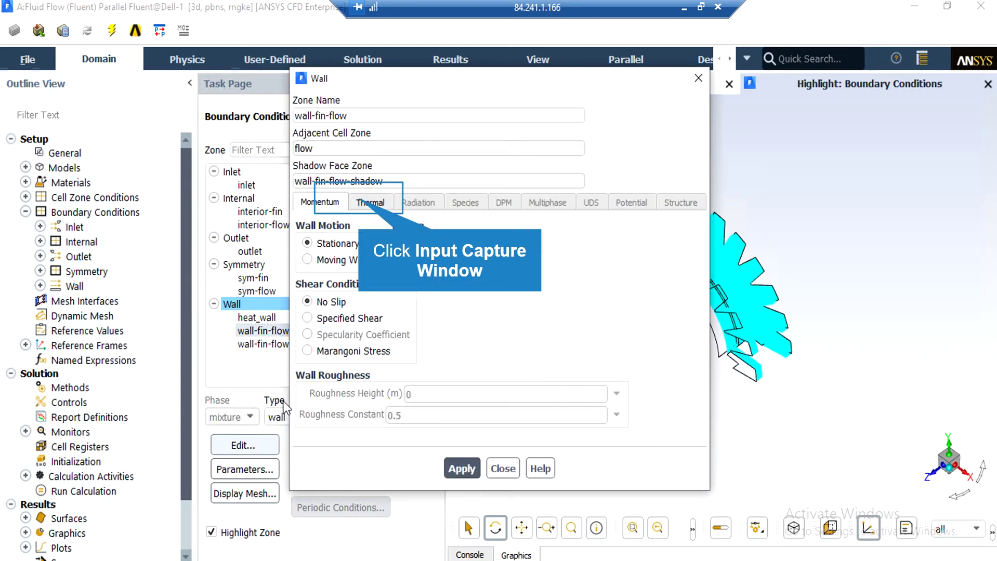
click(363, 204)
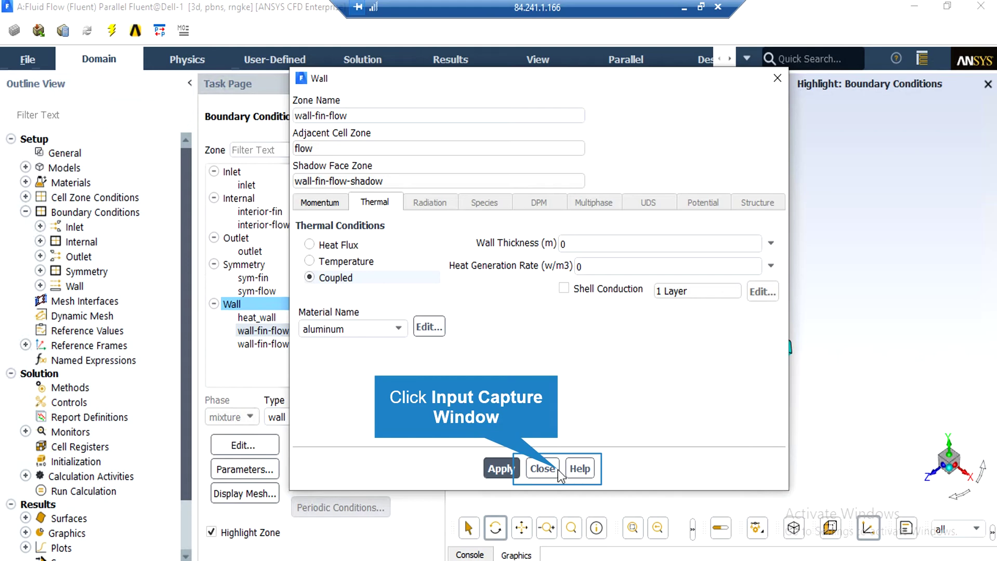
click(542, 468)
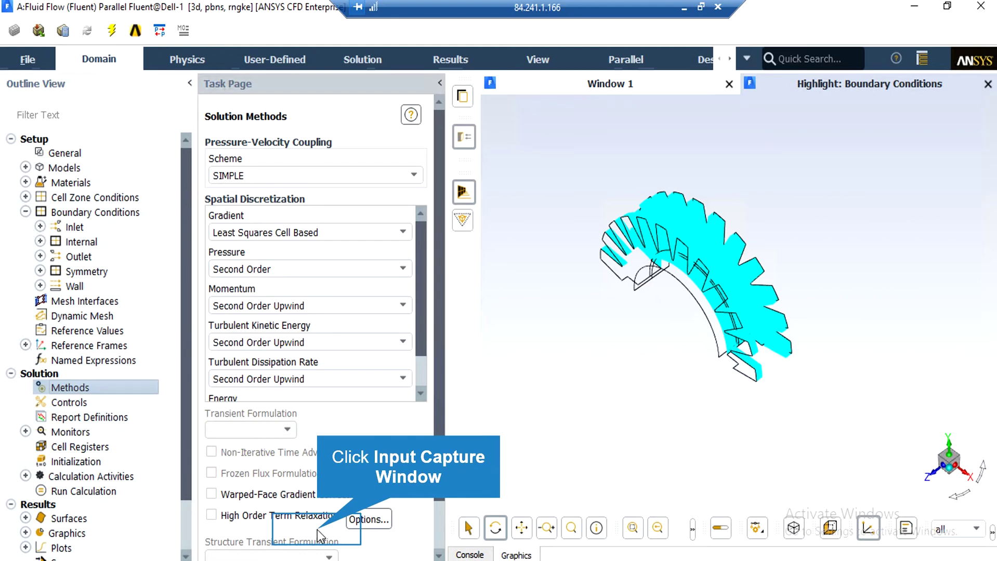
Step: Examine the under-relaxation factors in the solution controls, and look through the report definitions, monitors and cell registers
double_click(88, 402)
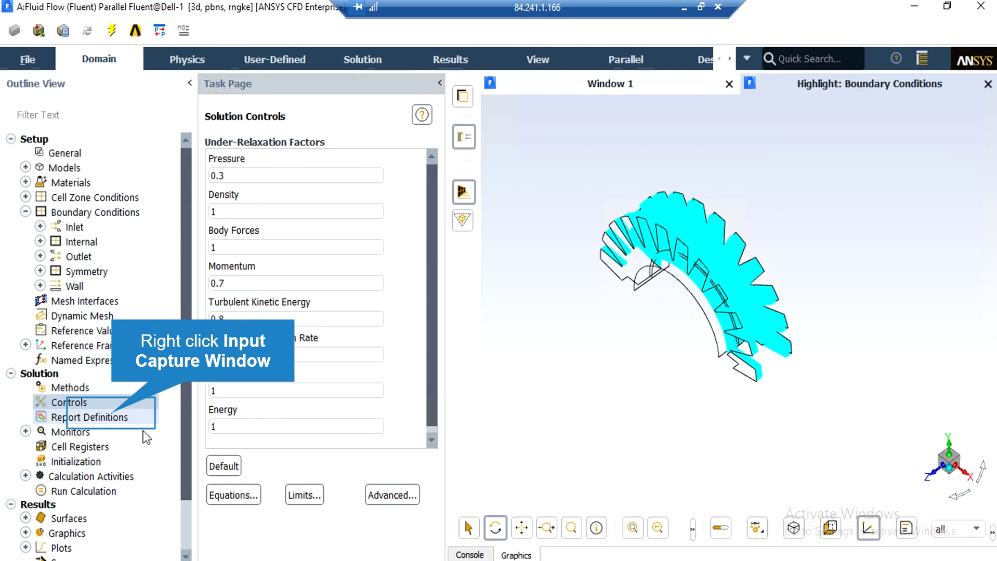
right_click(112, 418)
mouse_move(162, 508)
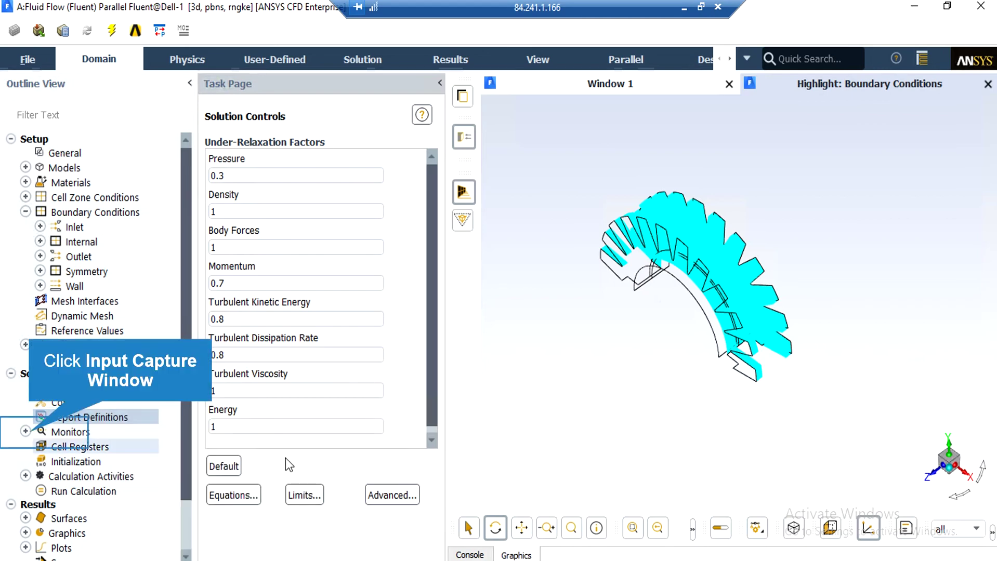
click(29, 432)
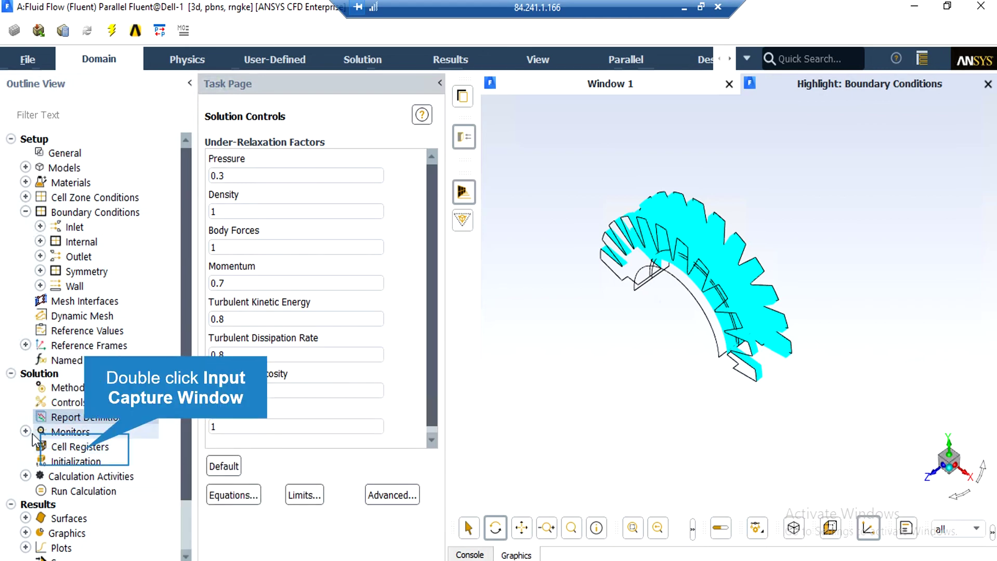
double_click(84, 450)
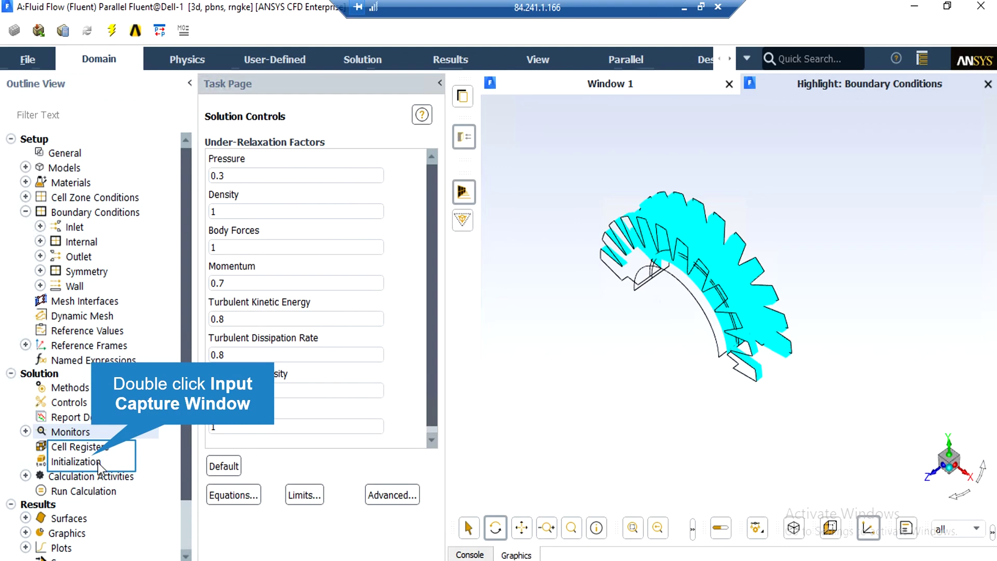
Step: Initialize the solution with Standard Initialization and open the run calculation settings
double_click(73, 462)
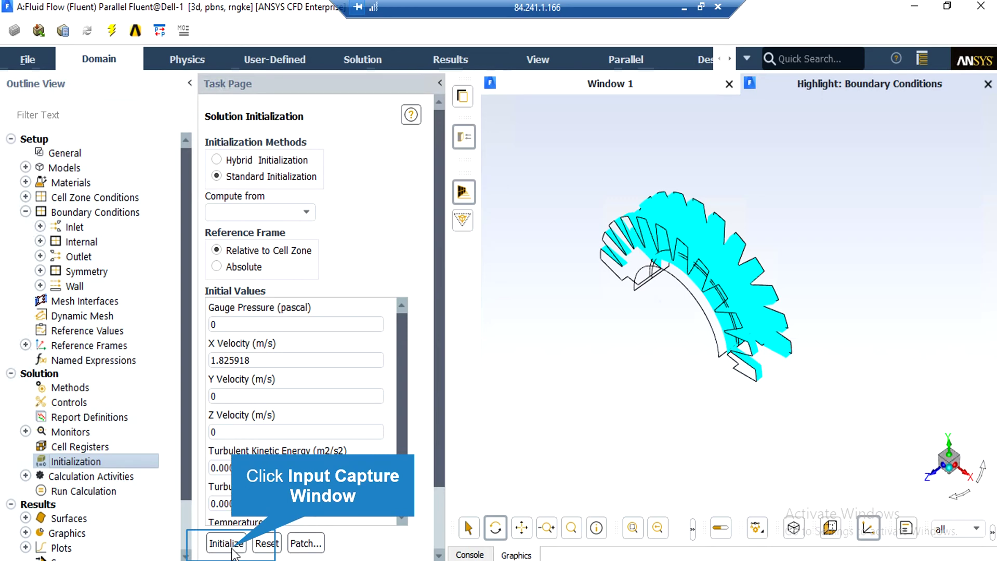
click(232, 547)
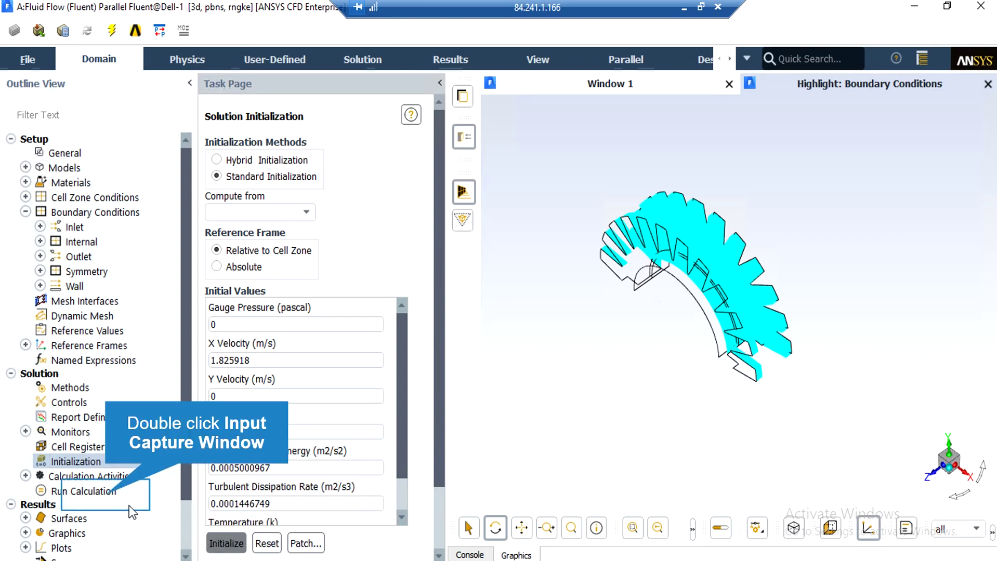
double_click(105, 494)
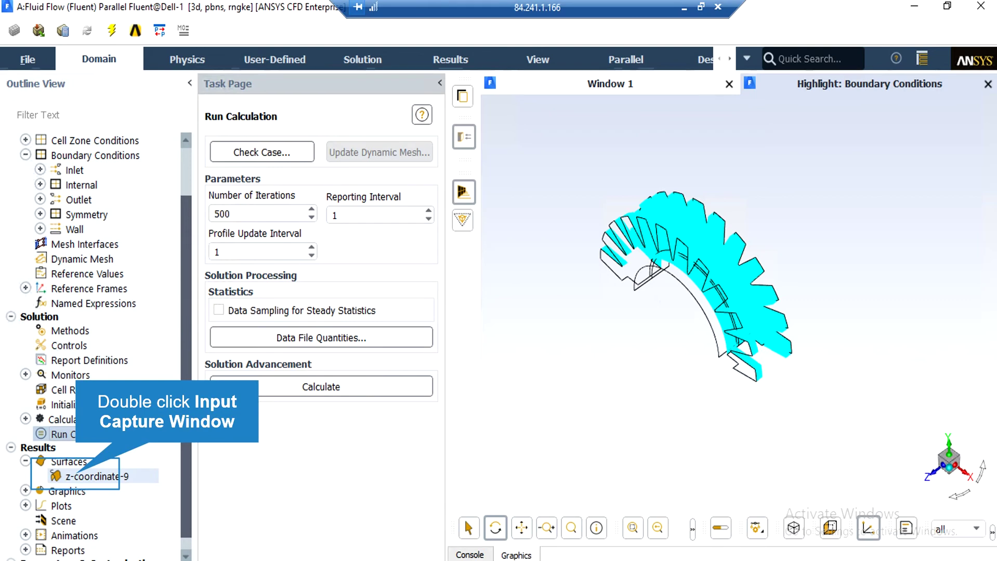
Step: Review the settings of the z-coordinate-9 iso-surface and list the available result graphics types
double_click(76, 474)
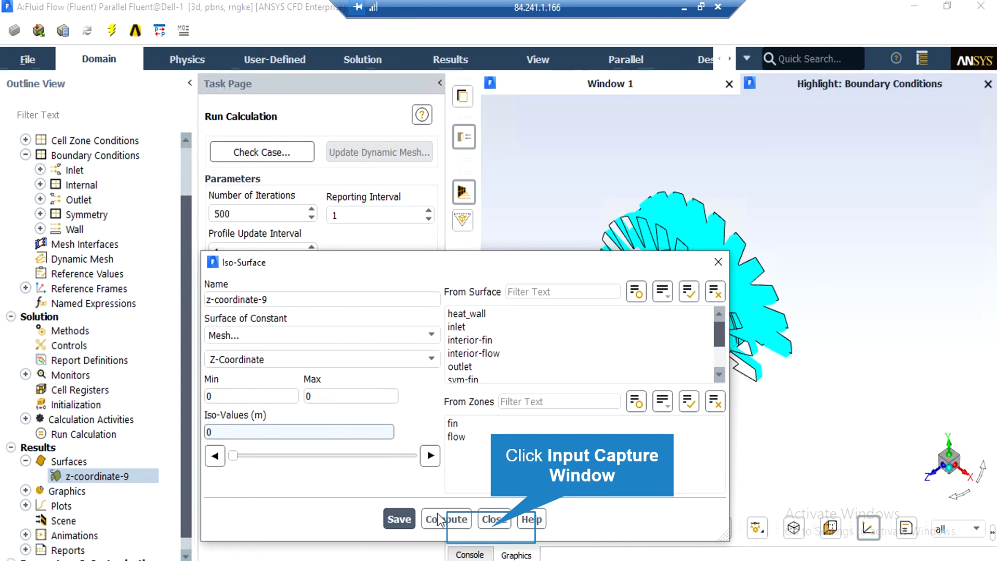
click(493, 523)
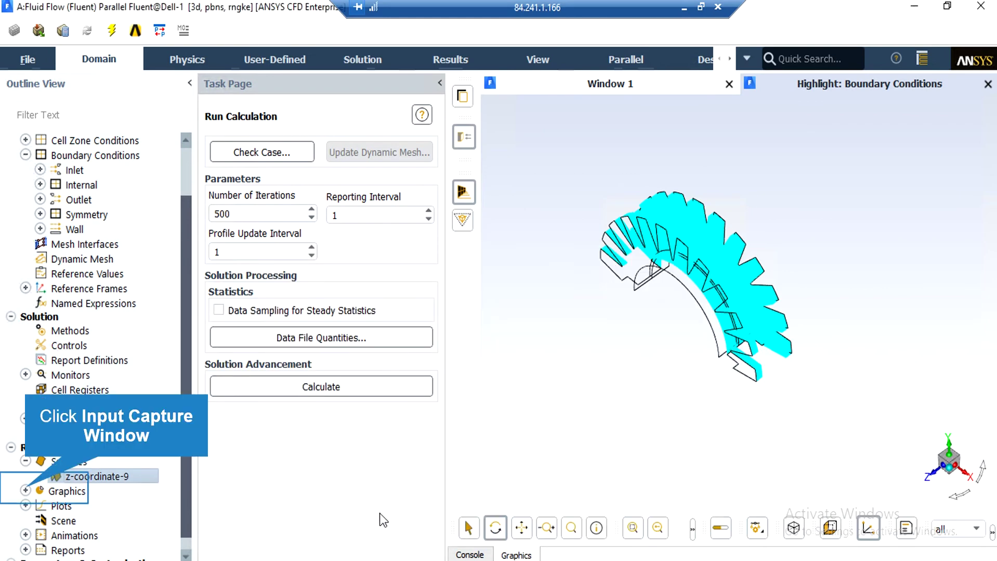
click(53, 494)
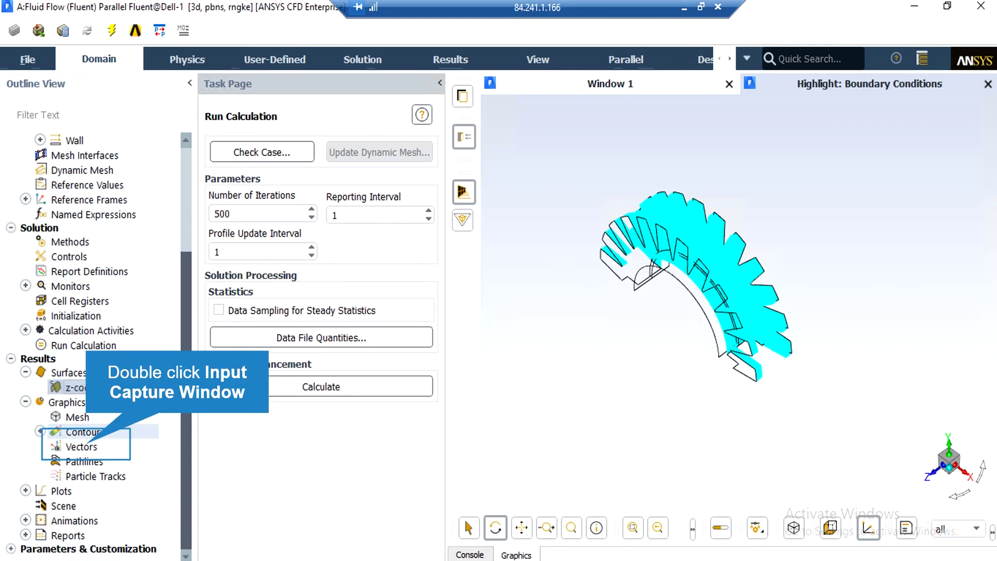
Step: Create a filled contour of velocity magnitude on the z-coordinate-9 iso-surface and display it
double_click(84, 432)
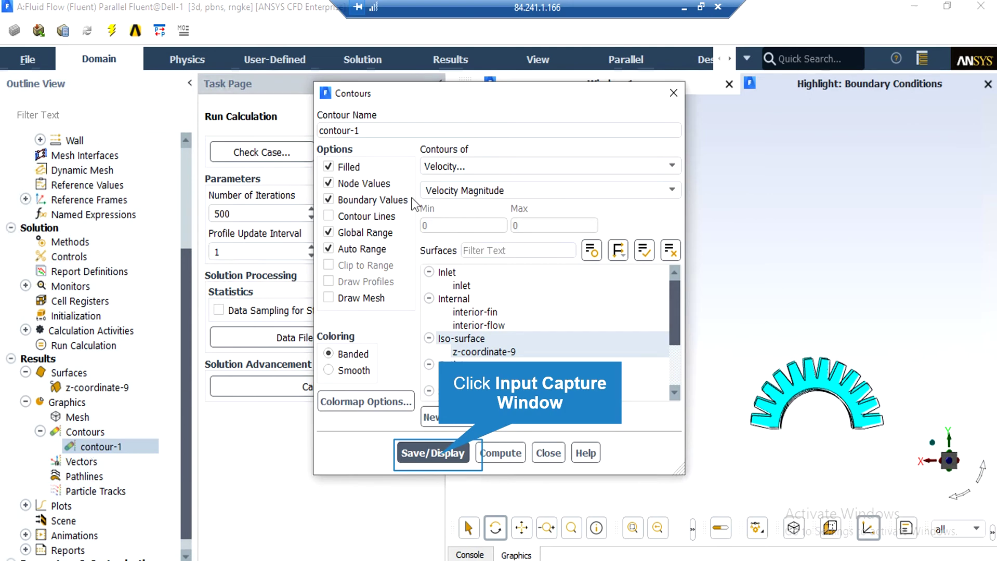
click(433, 454)
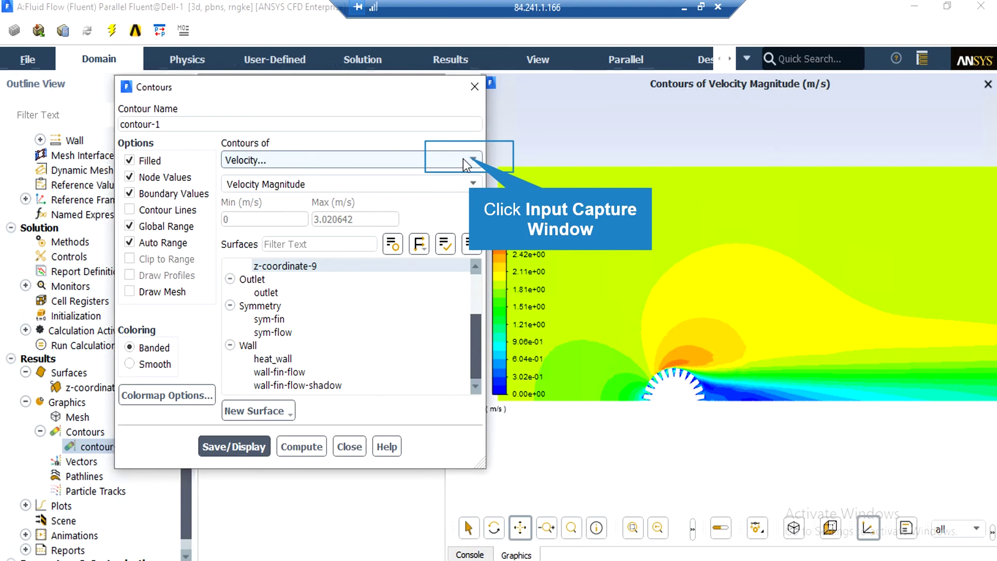
Step: Display static temperature contours on the z-coordinate-9 iso-surface, and switch the contour variable from velocity to static pressure
click(466, 160)
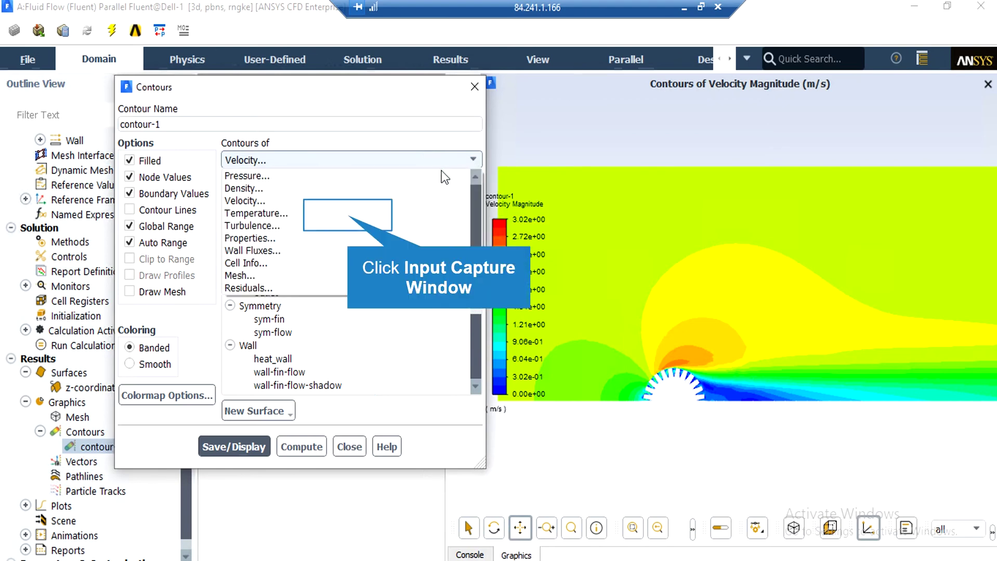
click(347, 217)
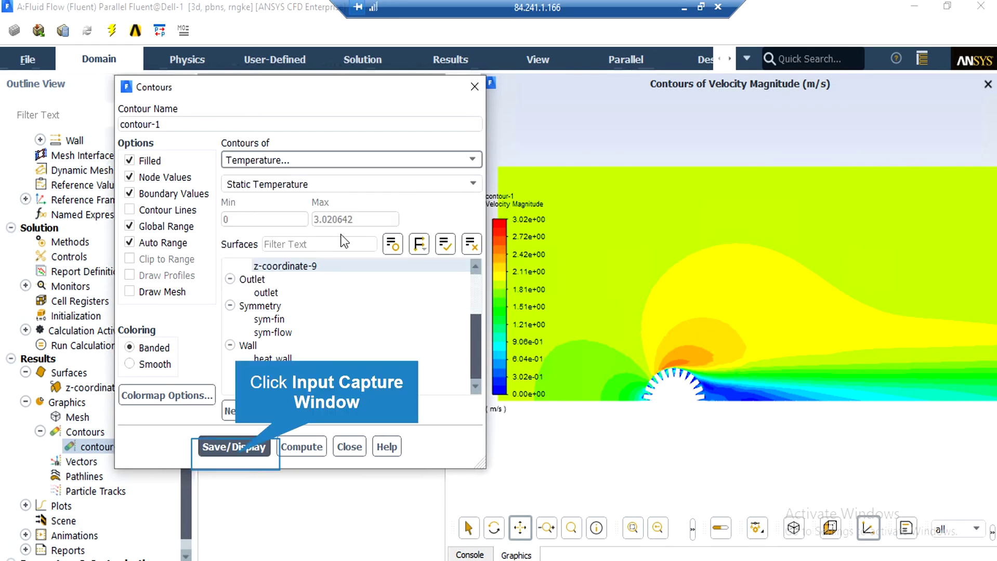
click(238, 452)
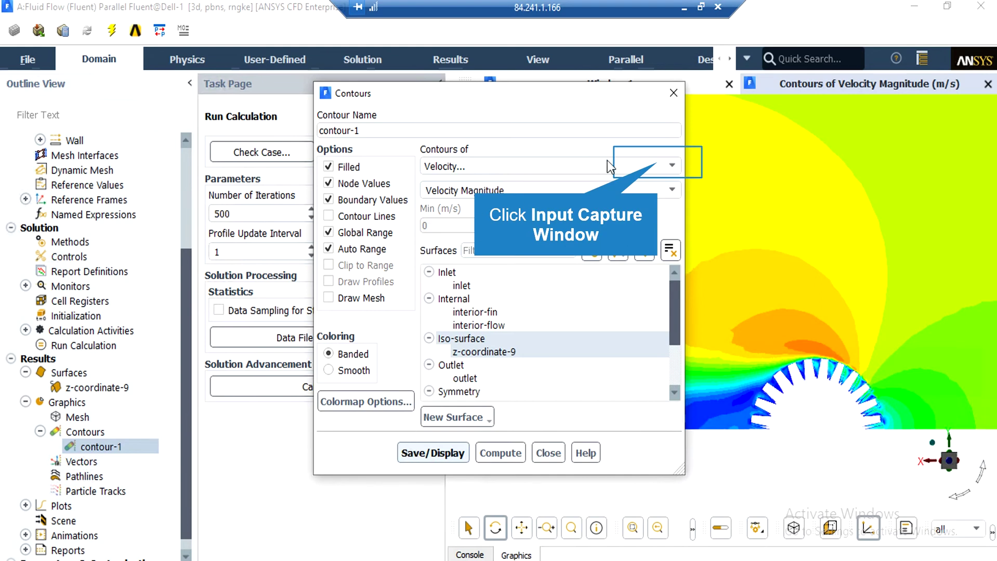
click(658, 163)
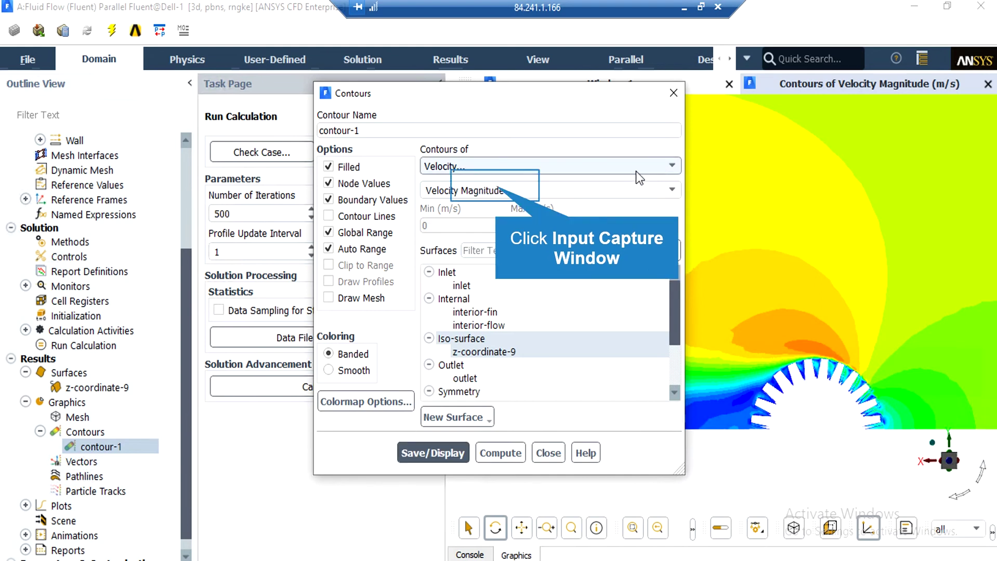
click(546, 196)
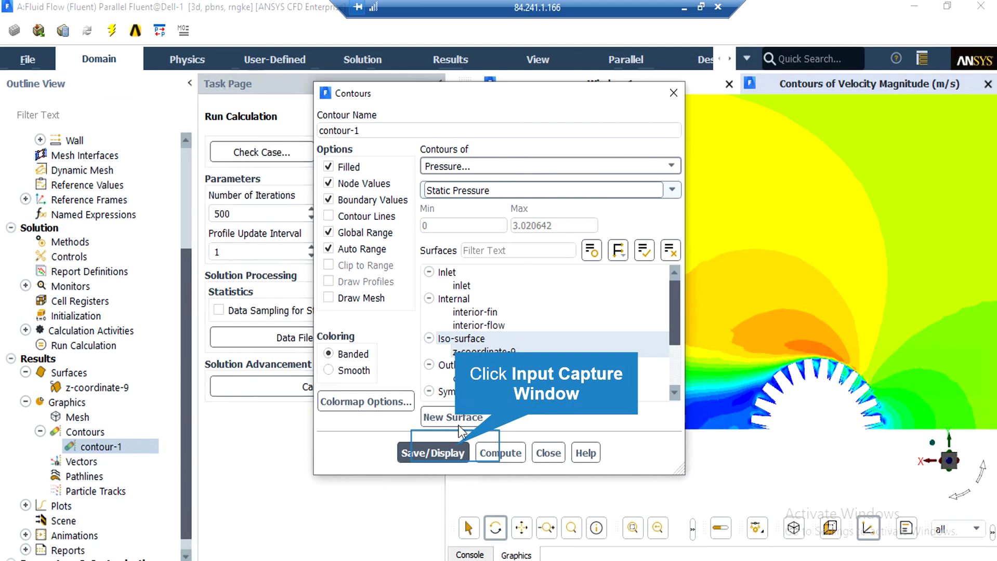
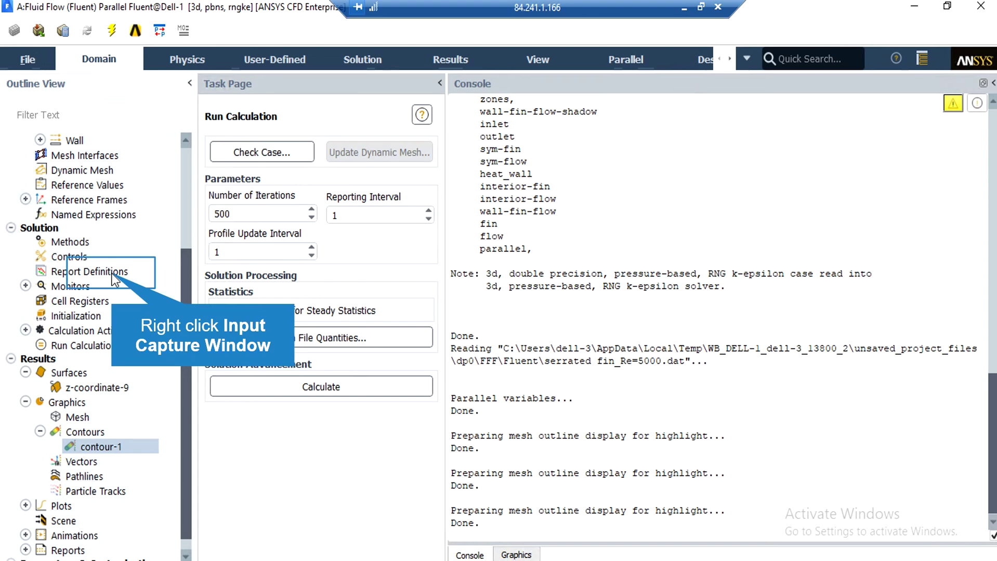
Step: Compute the volume-average static temperature of the flow cell zone with a volume report
right_click(115, 279)
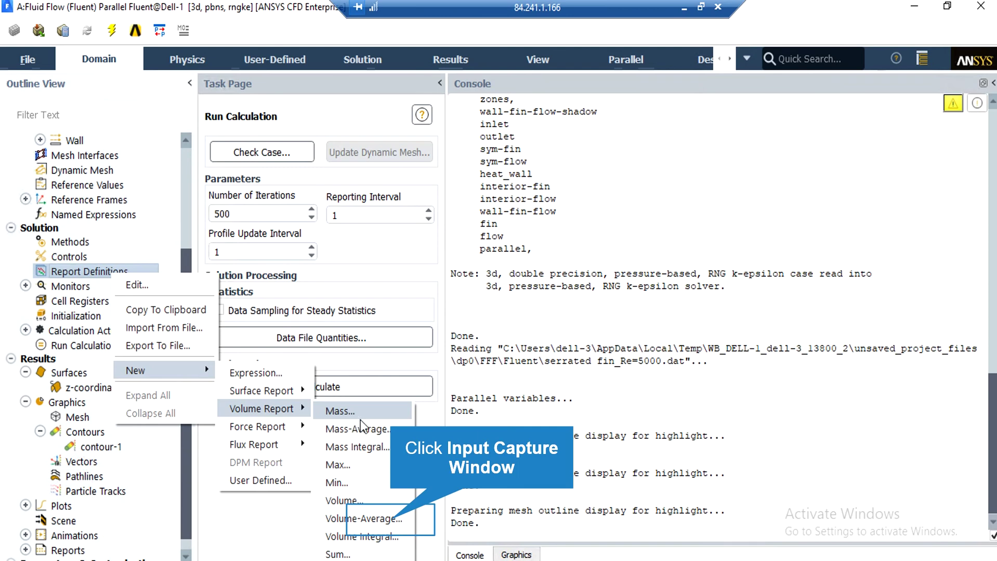
click(394, 519)
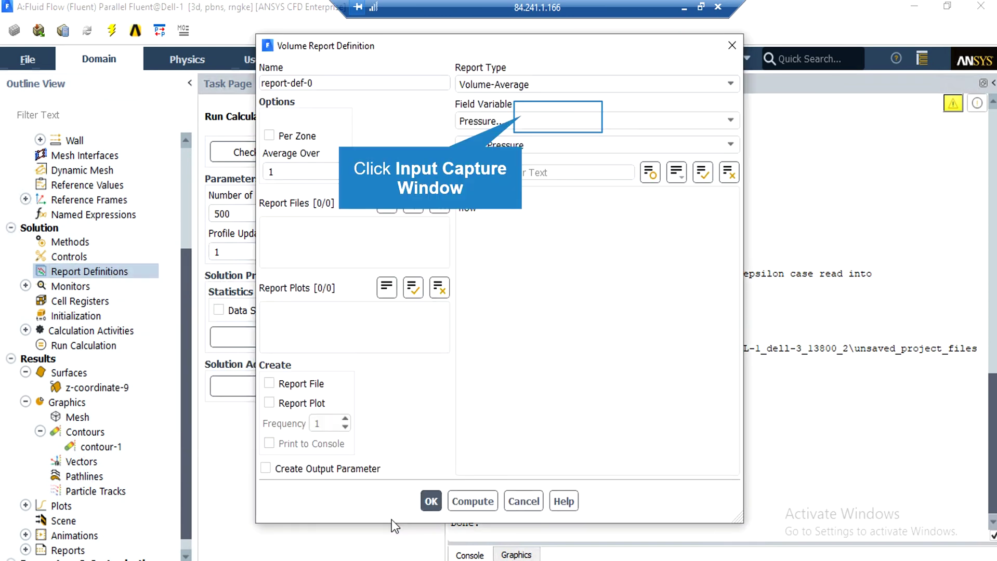
click(559, 117)
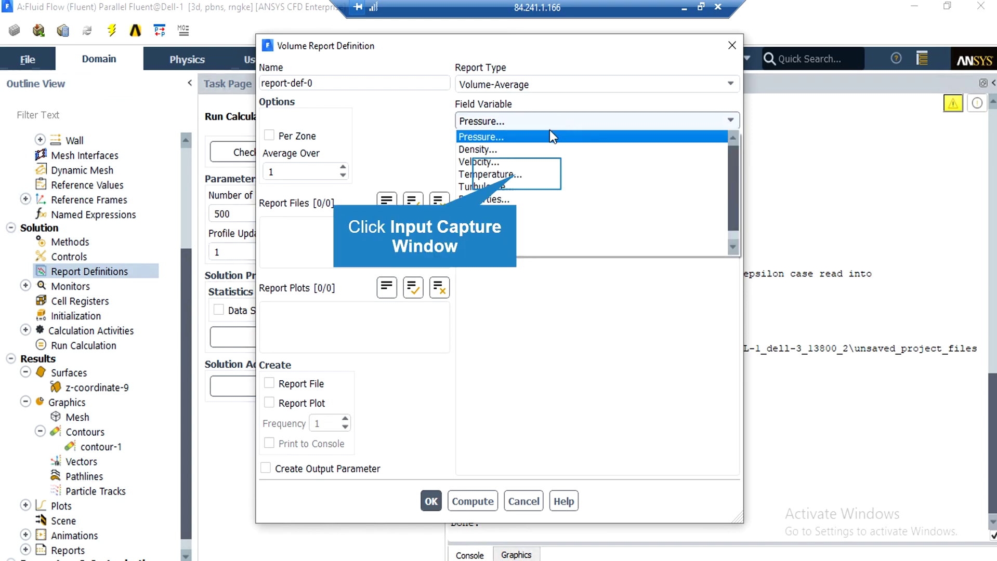
click(516, 172)
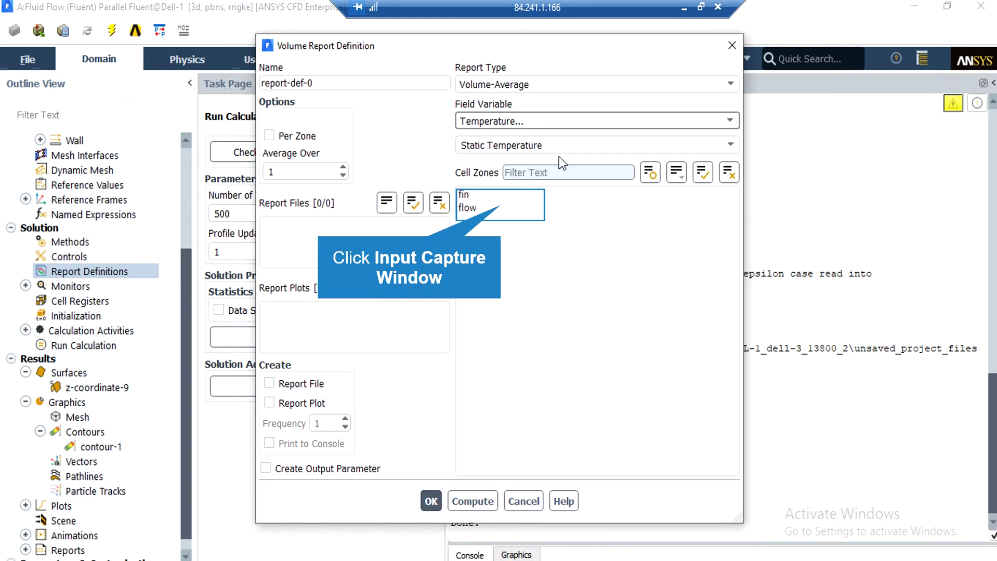
click(468, 208)
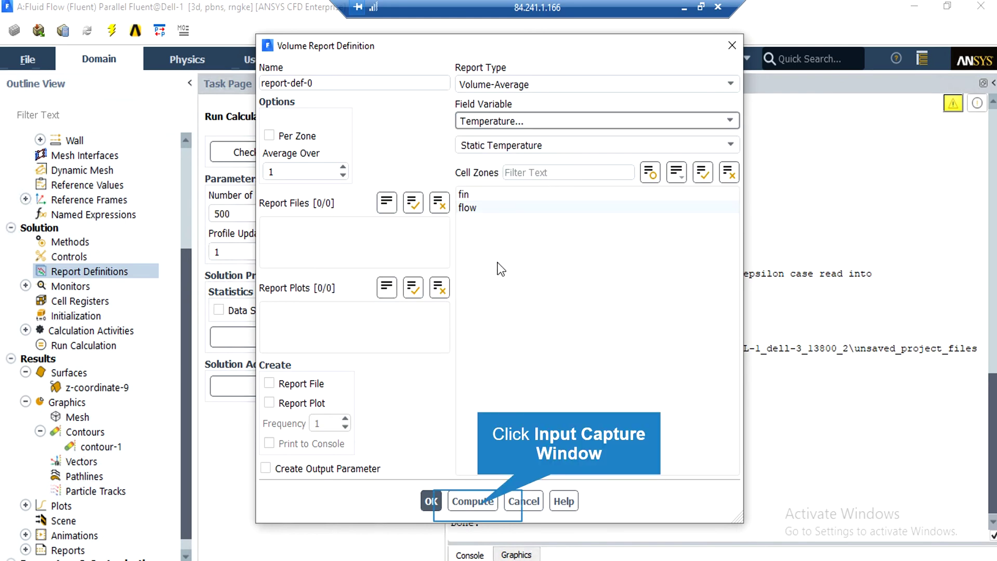
click(478, 504)
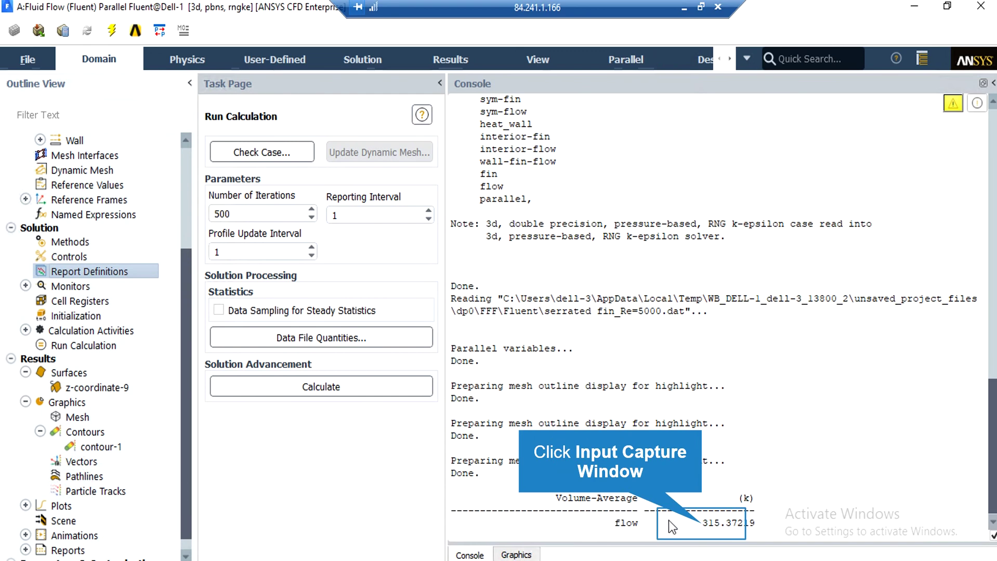
Step: Copy the computed flow average from the console and set it as the reference temperature, 315.37219 K
drag(702, 524, 754, 523)
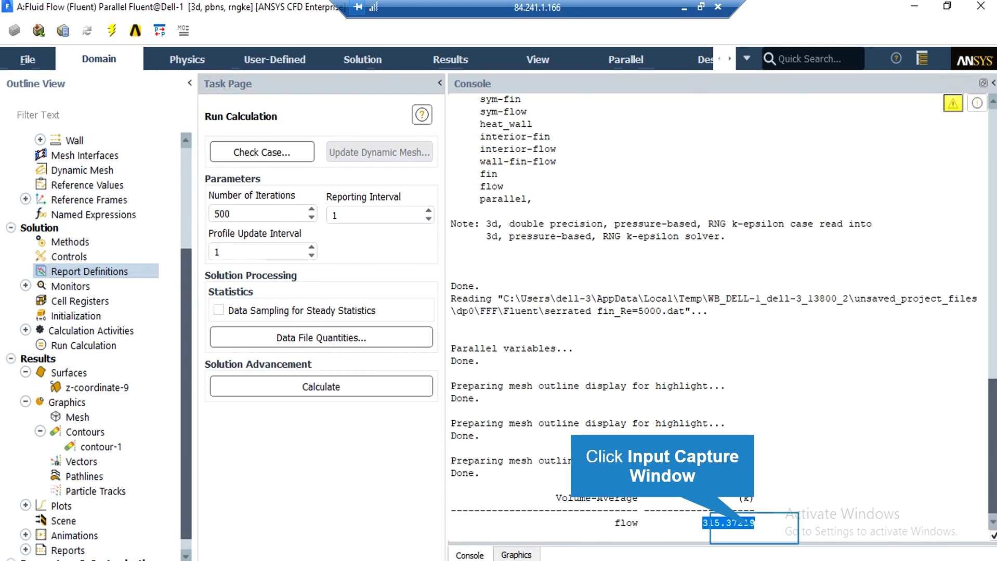
right_click(755, 524)
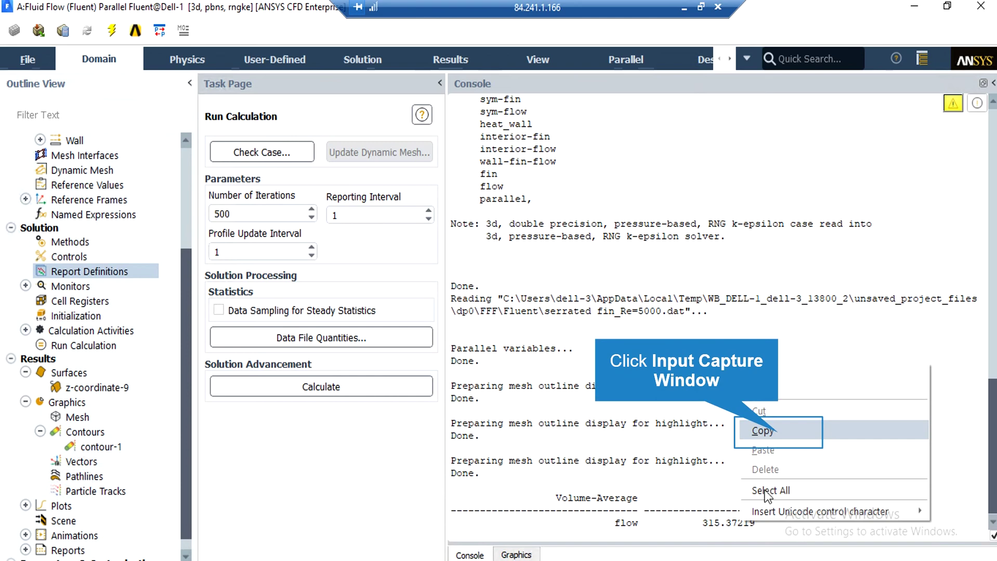
click(764, 367)
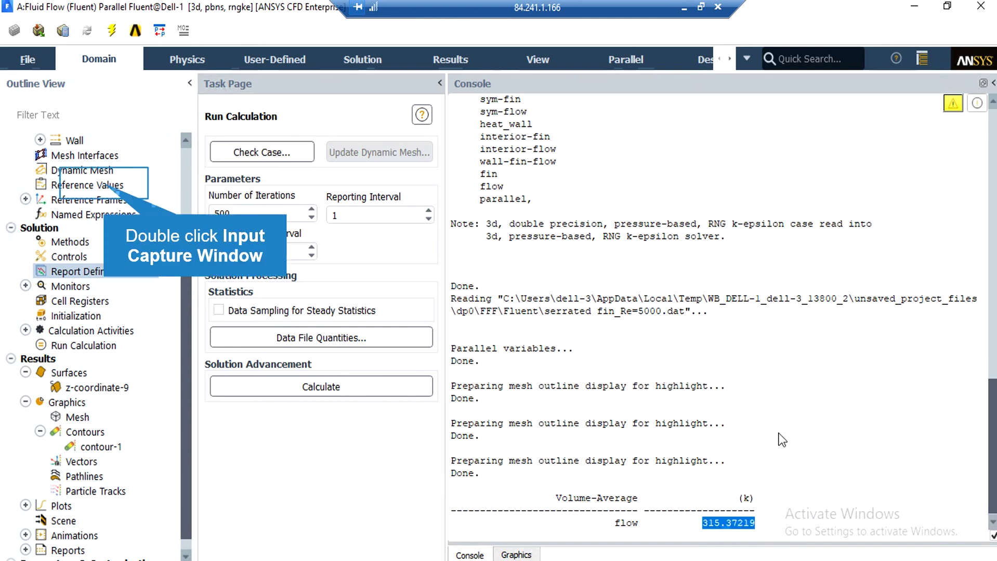
double_click(106, 186)
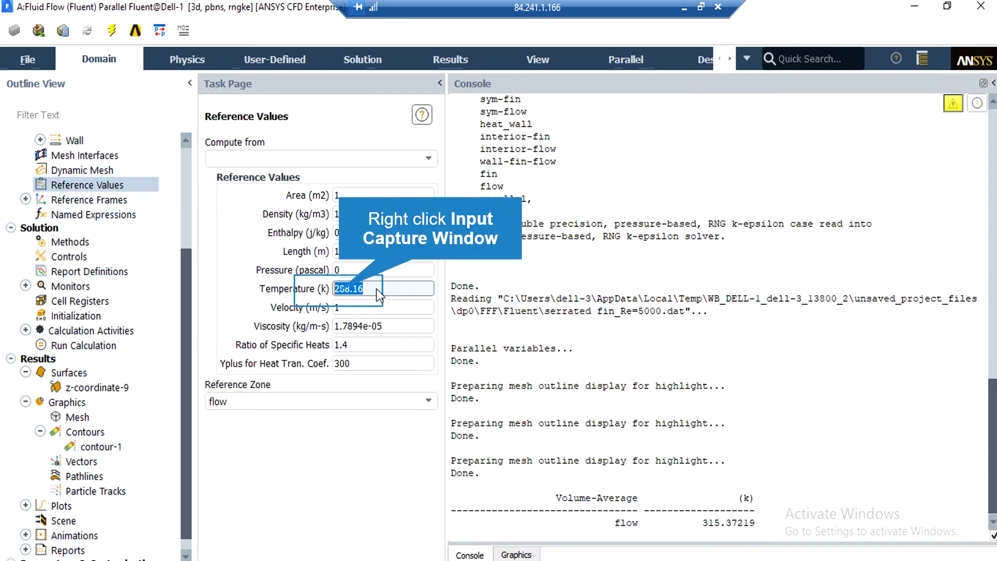
right_click(342, 290)
click(369, 384)
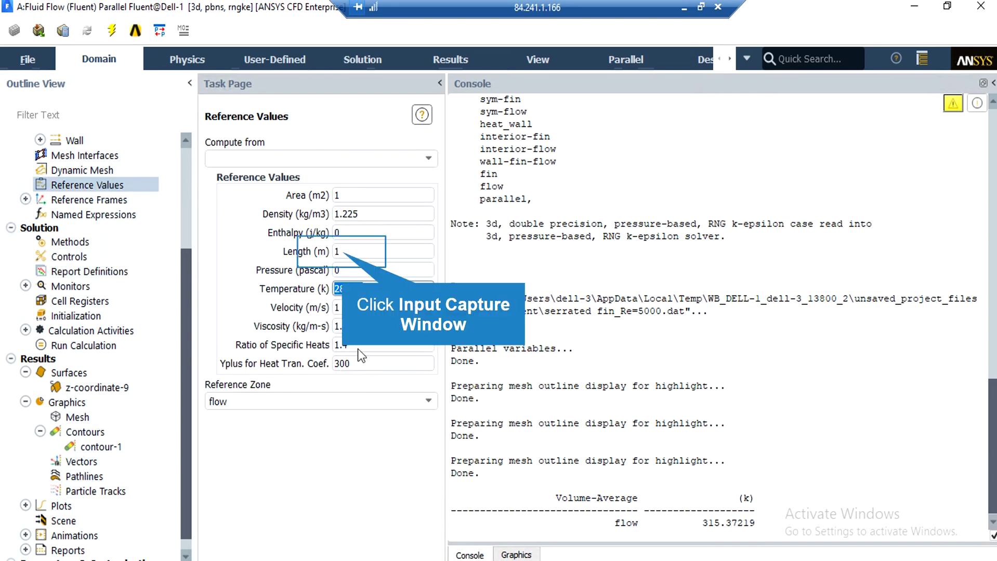
Step: Set the reference length to 0.04 m
click(359, 252)
text(0.04)
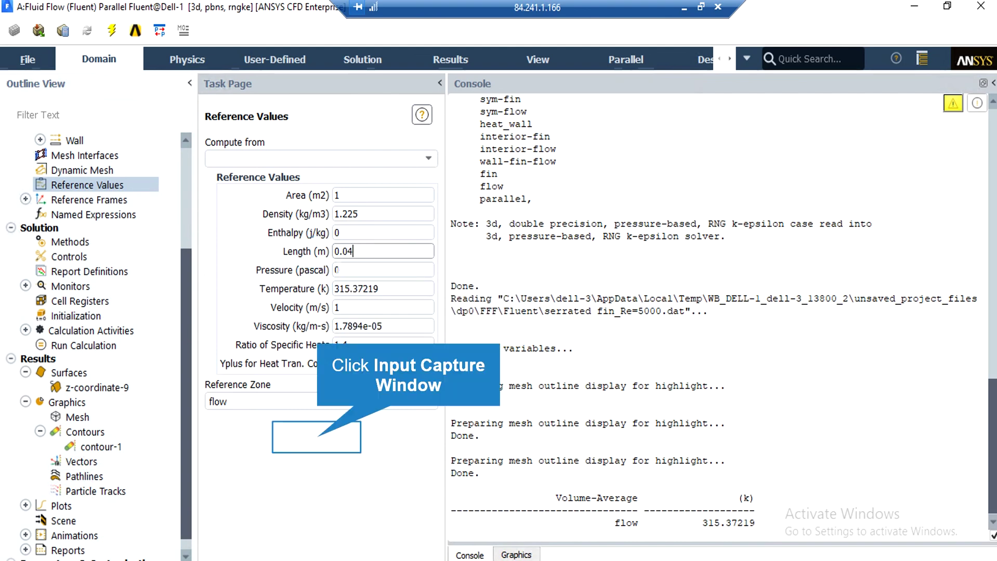
click(317, 438)
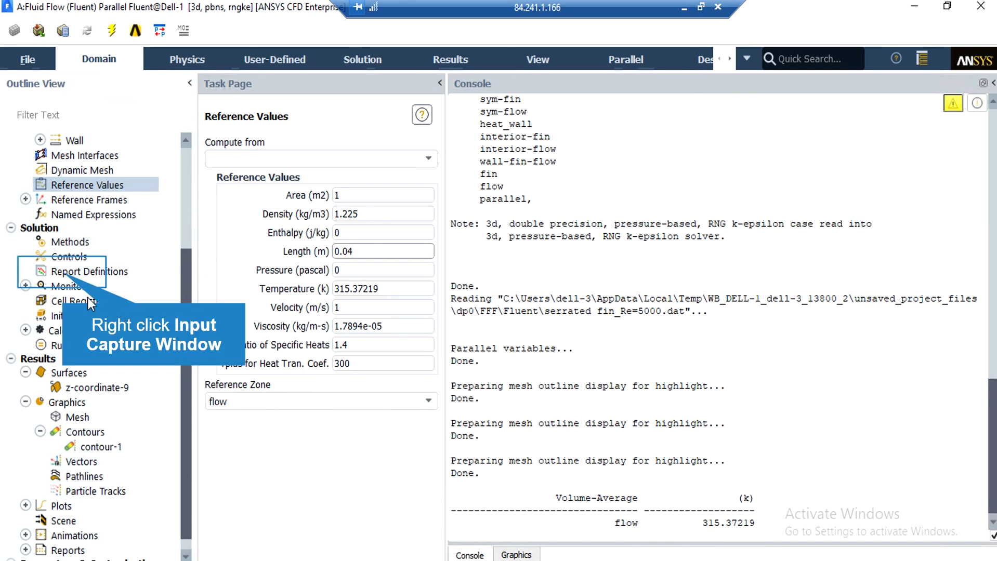
Step: Compute the area-weighted average Surface Nusselt Number from Wall Fluxes on the wall-fin-flow surface without saving the report definition
right_click(66, 273)
mouse_move(137, 370)
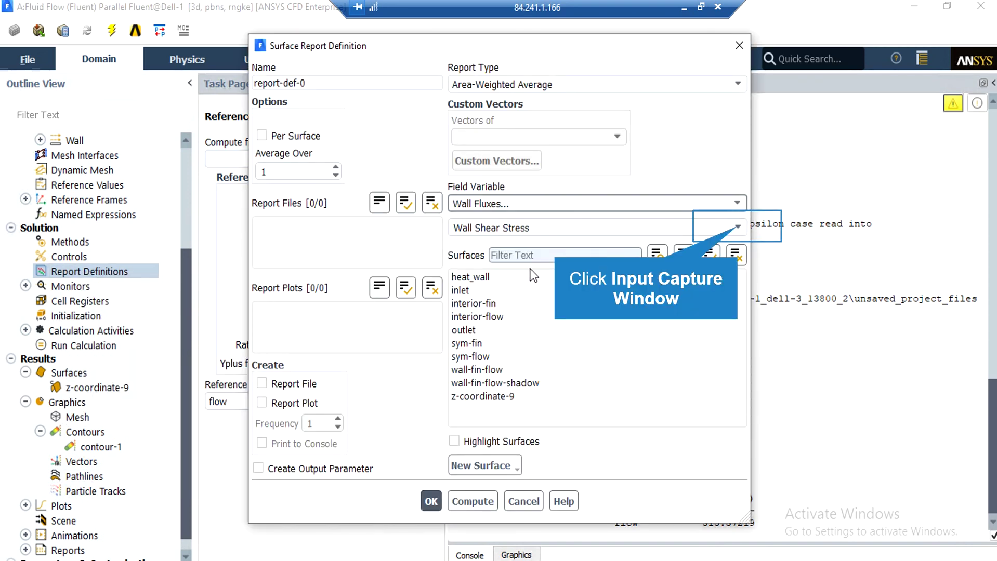
click(739, 229)
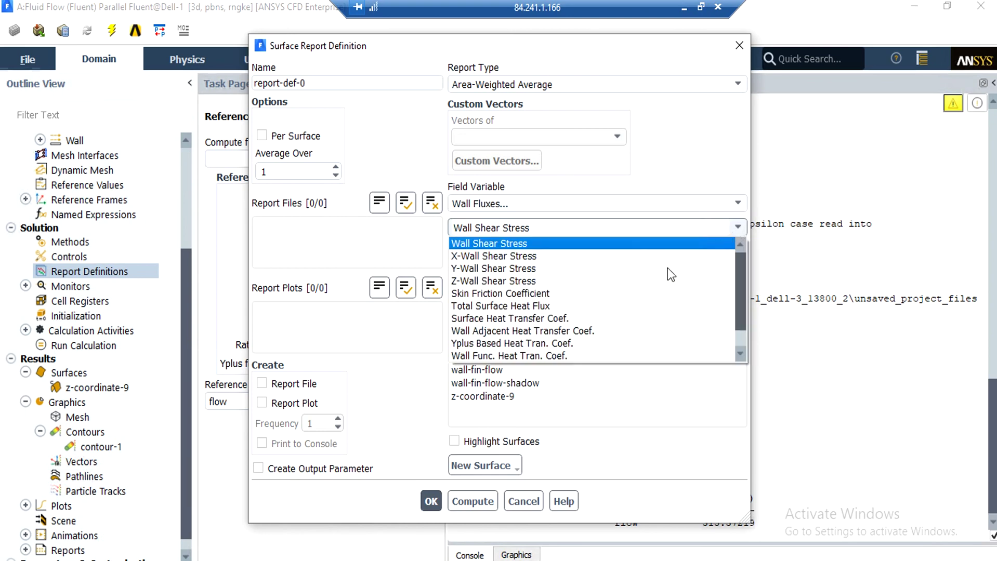
click(665, 344)
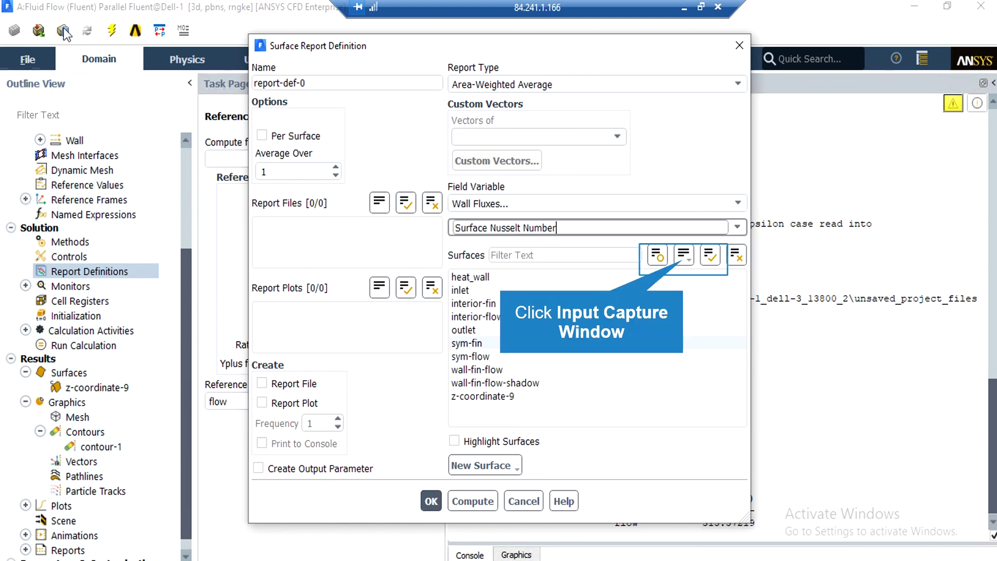
click(683, 257)
click(711, 331)
click(488, 370)
click(473, 501)
click(523, 501)
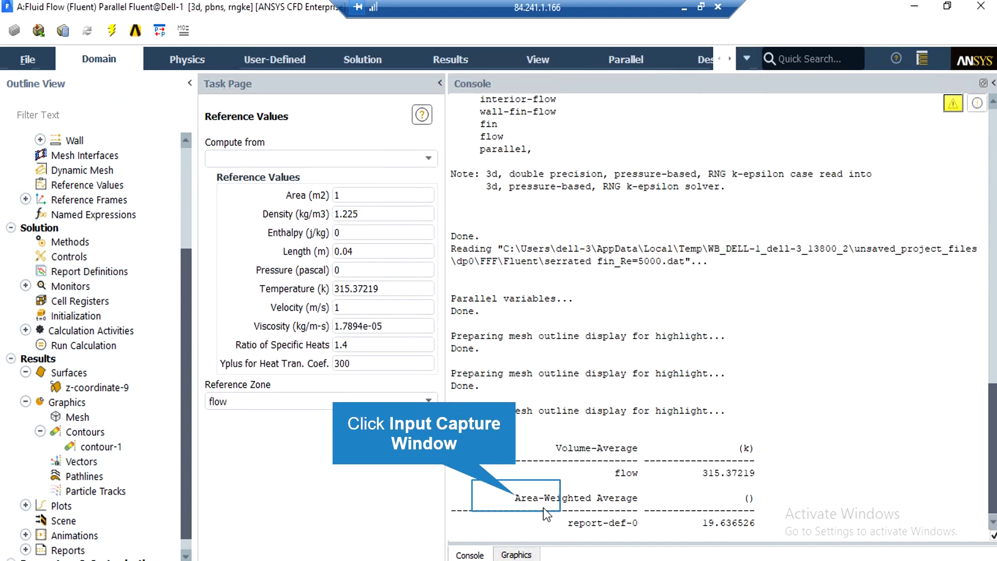